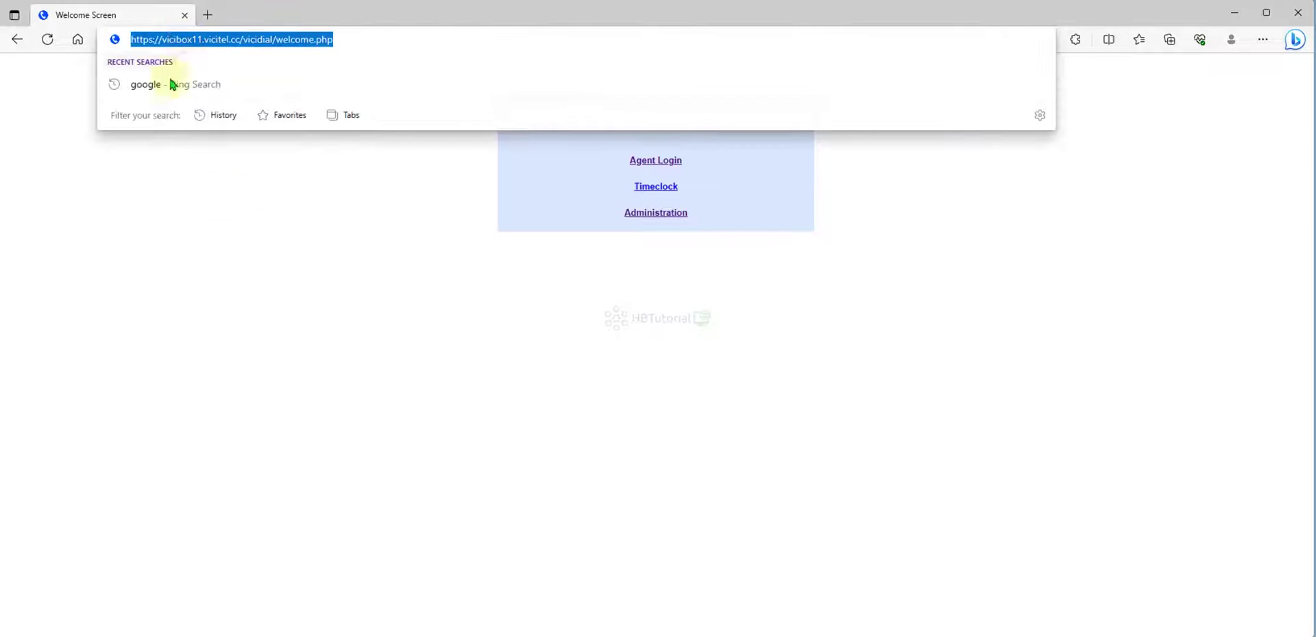
# Sign in to VICIdial Administration and open the Campaigns list.
pyautogui.click(645, 215)
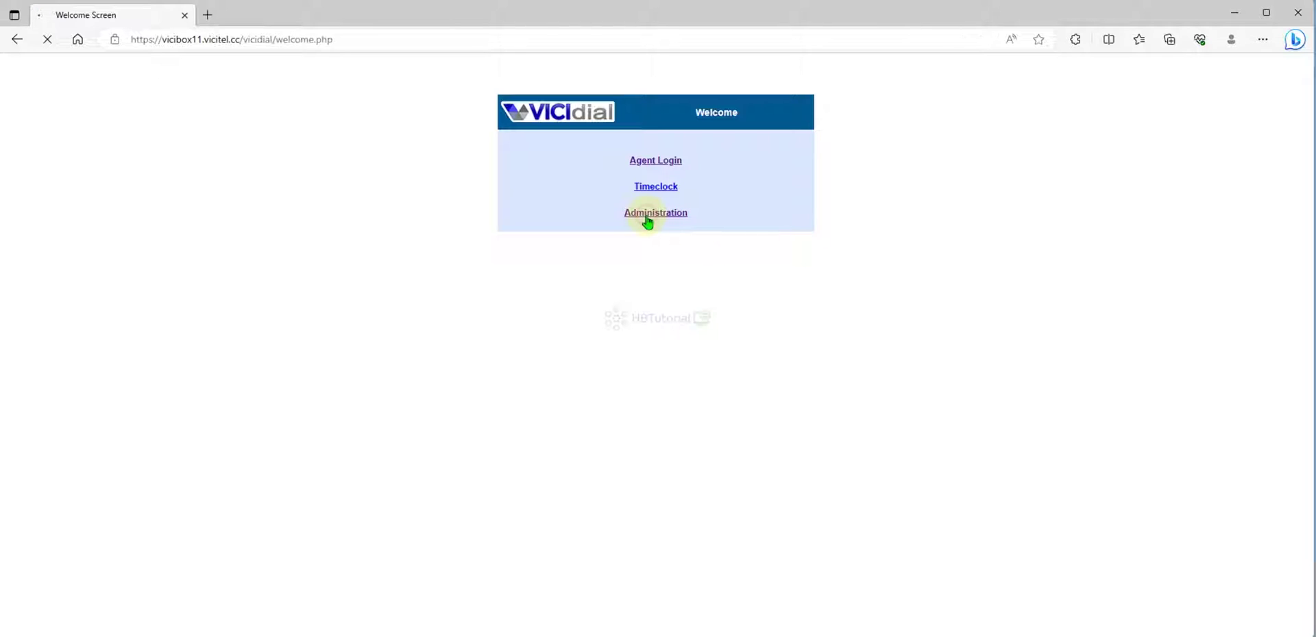
pyautogui.click(677, 168)
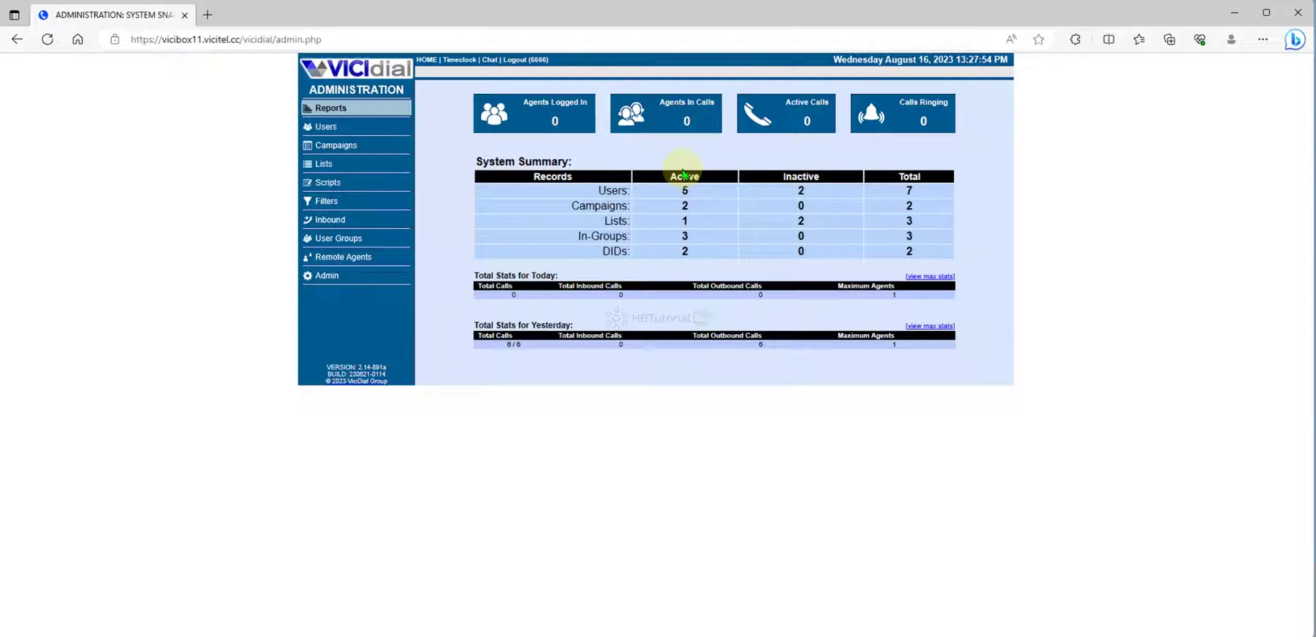
pyautogui.click(343, 153)
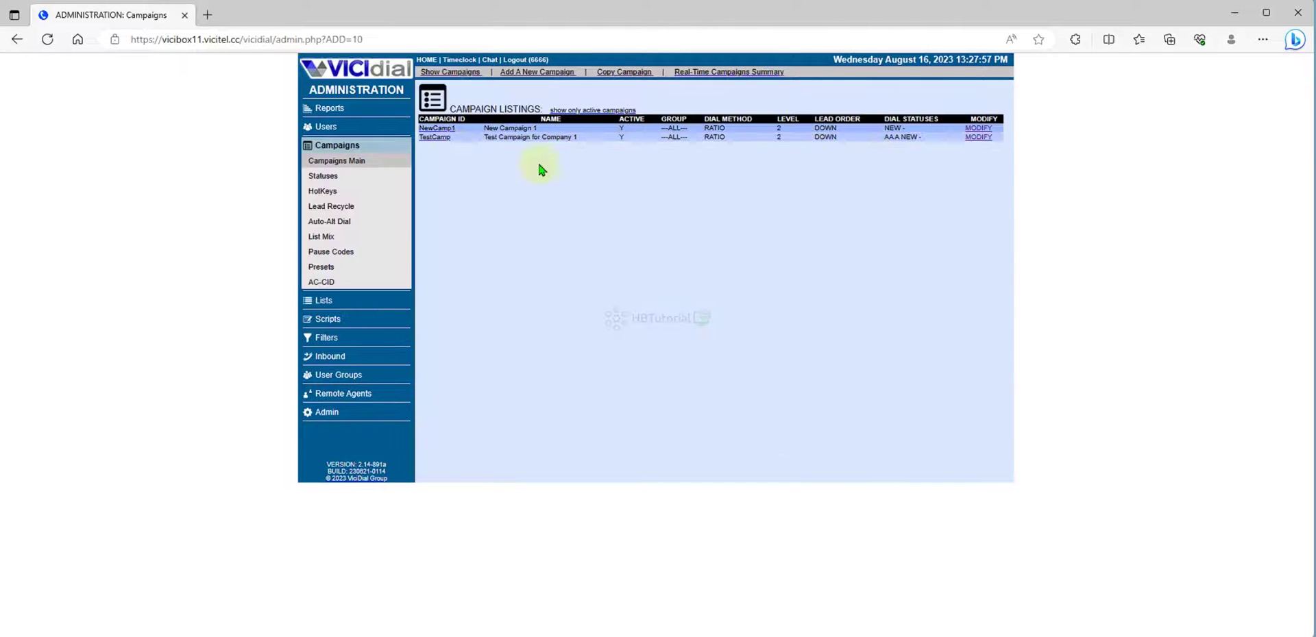
# Open TestCamp for modification and show its empty agent Pause Codes form.
pyautogui.click(978, 137)
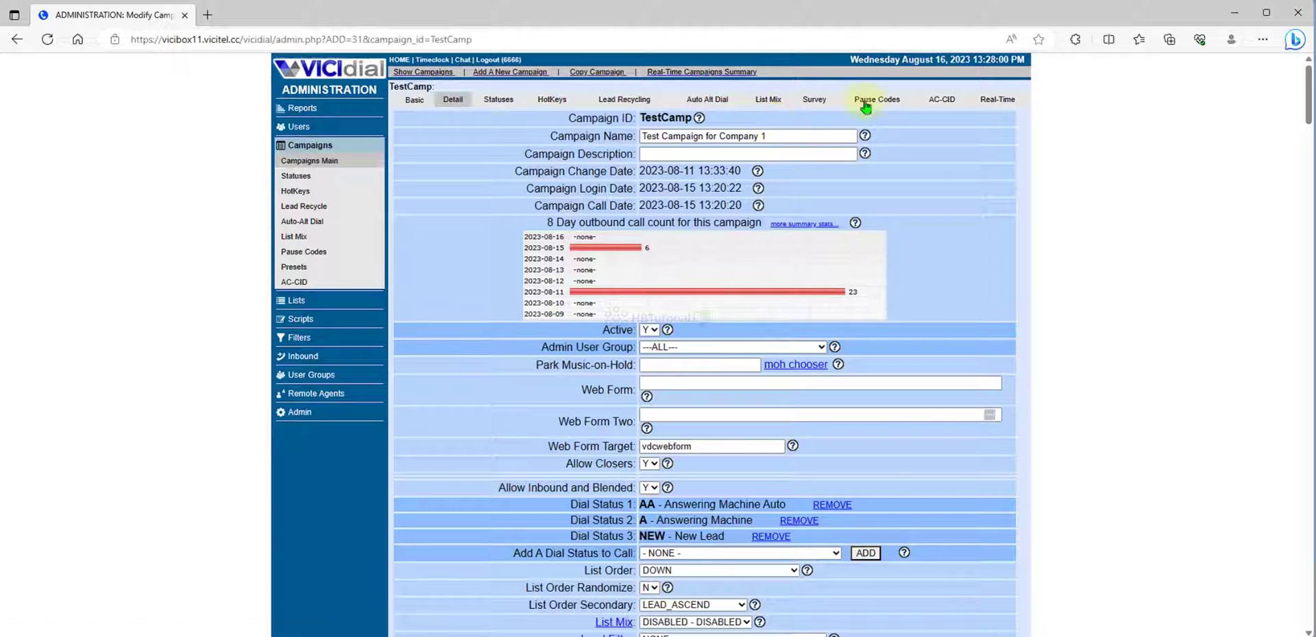
pyautogui.click(864, 103)
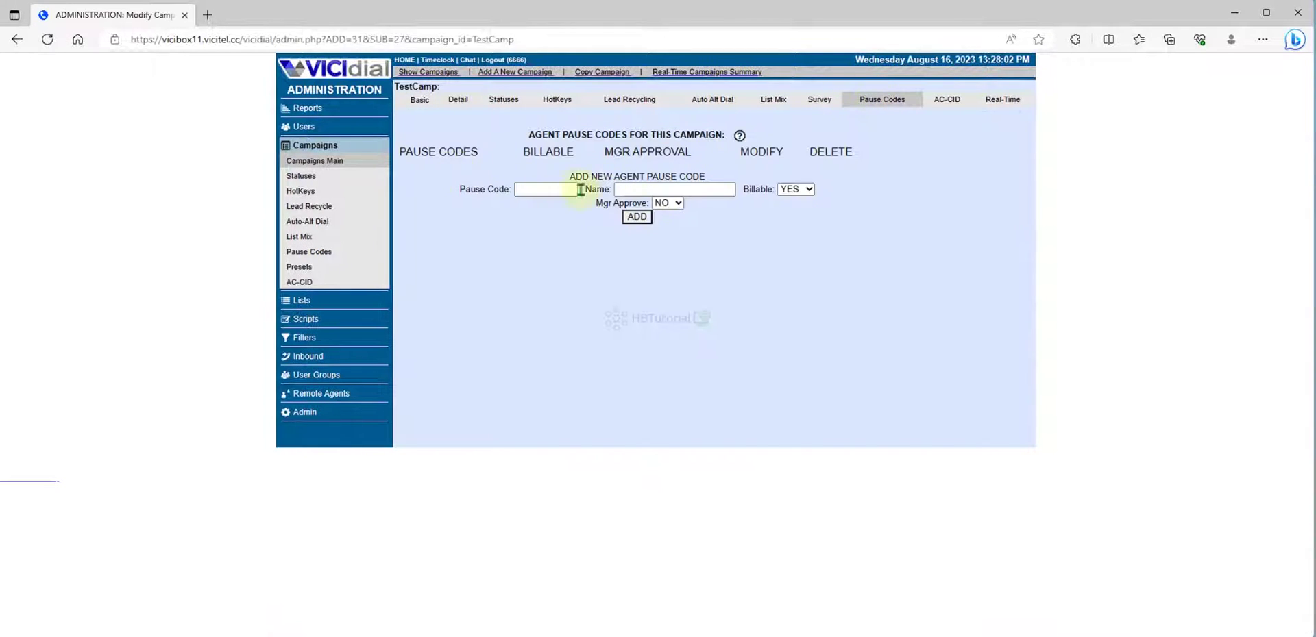
pyautogui.click(619, 189)
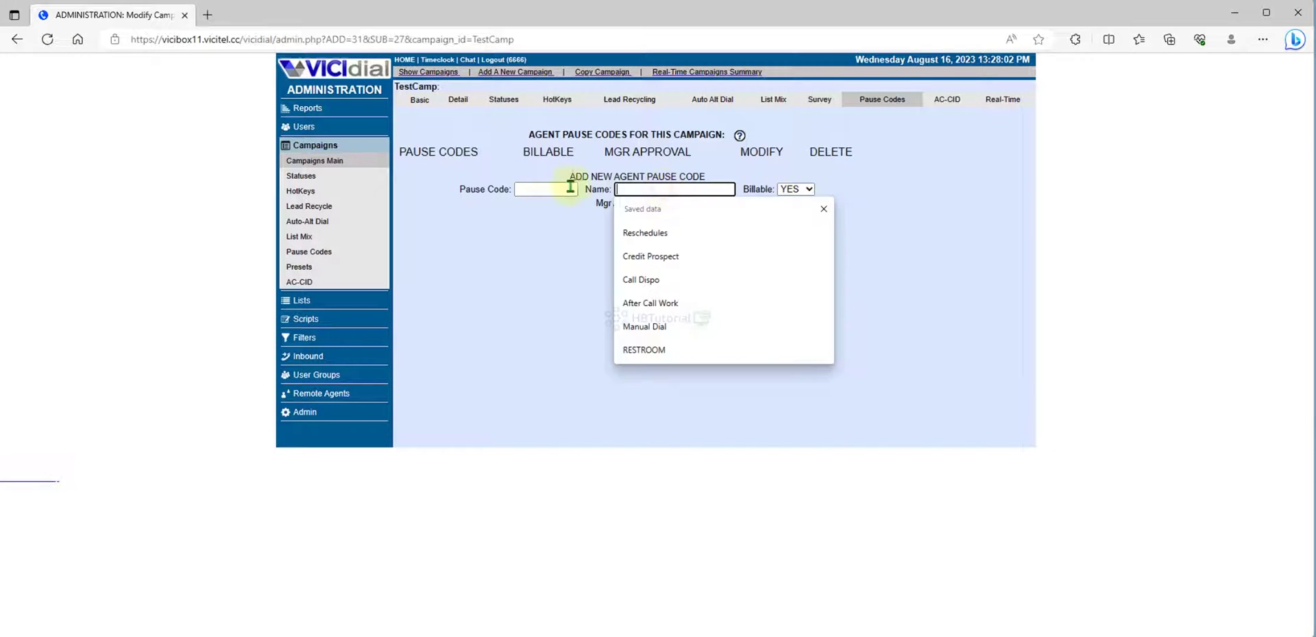
pyautogui.click(537, 189)
pyautogui.click(960, 219)
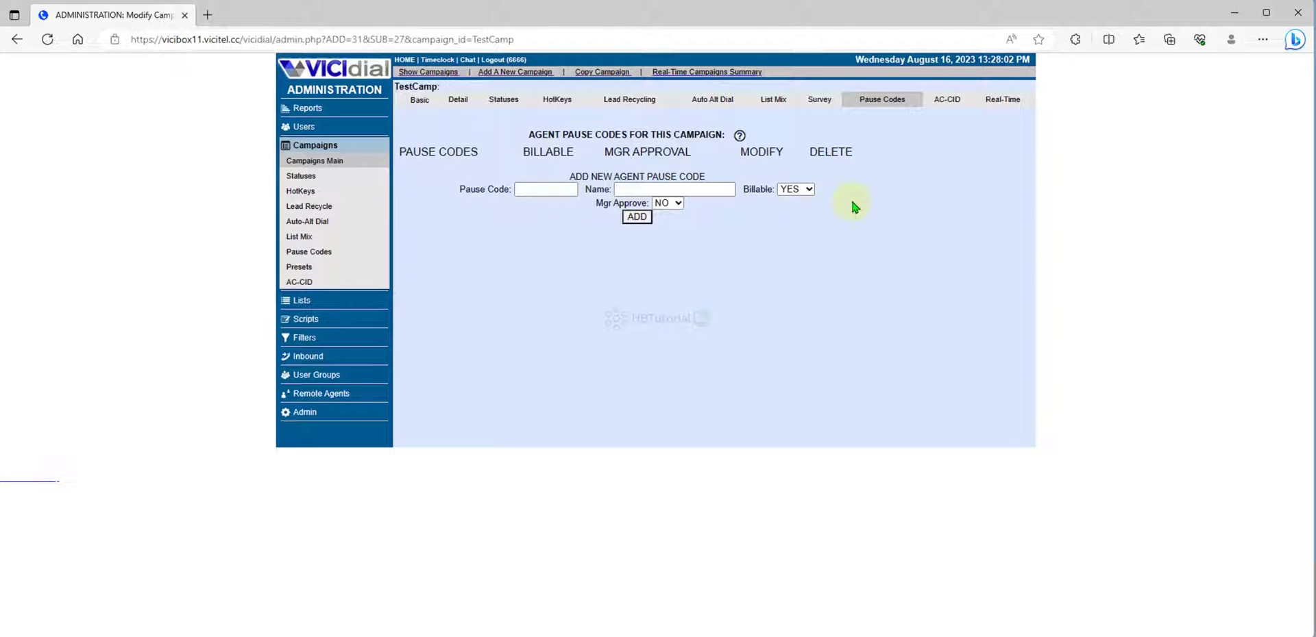
# In Admin System Settings, set Enable Pause Code Time Limits to 1 and submit.
pyautogui.click(298, 413)
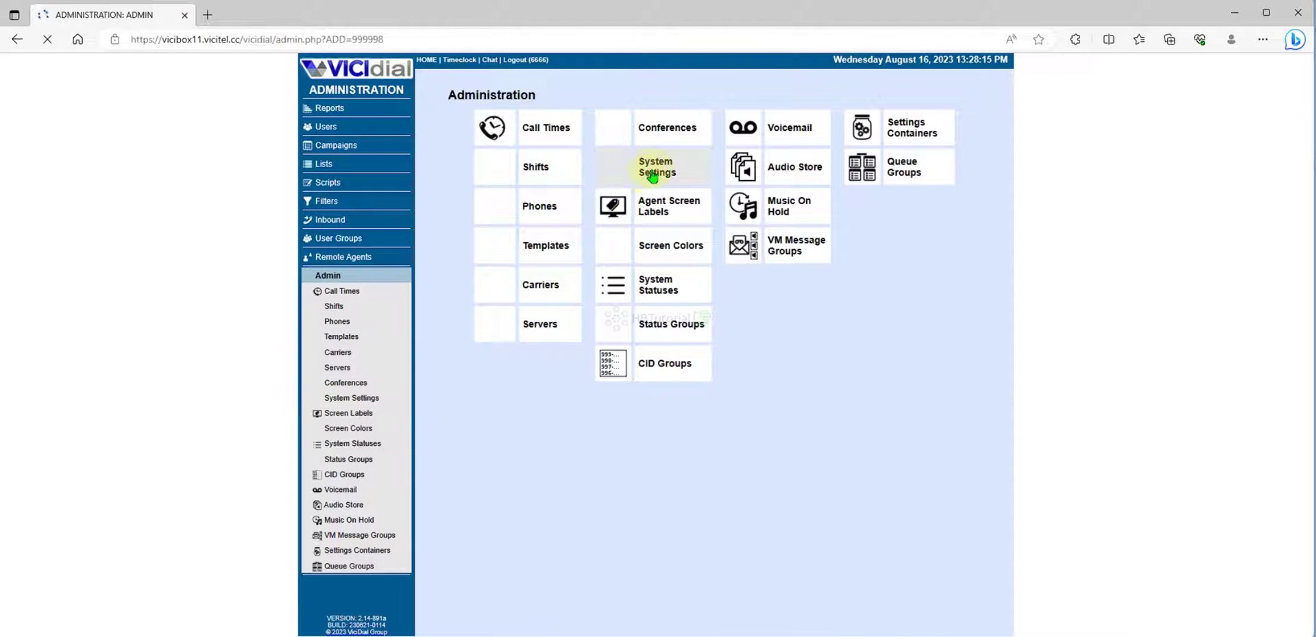
pyautogui.click(652, 176)
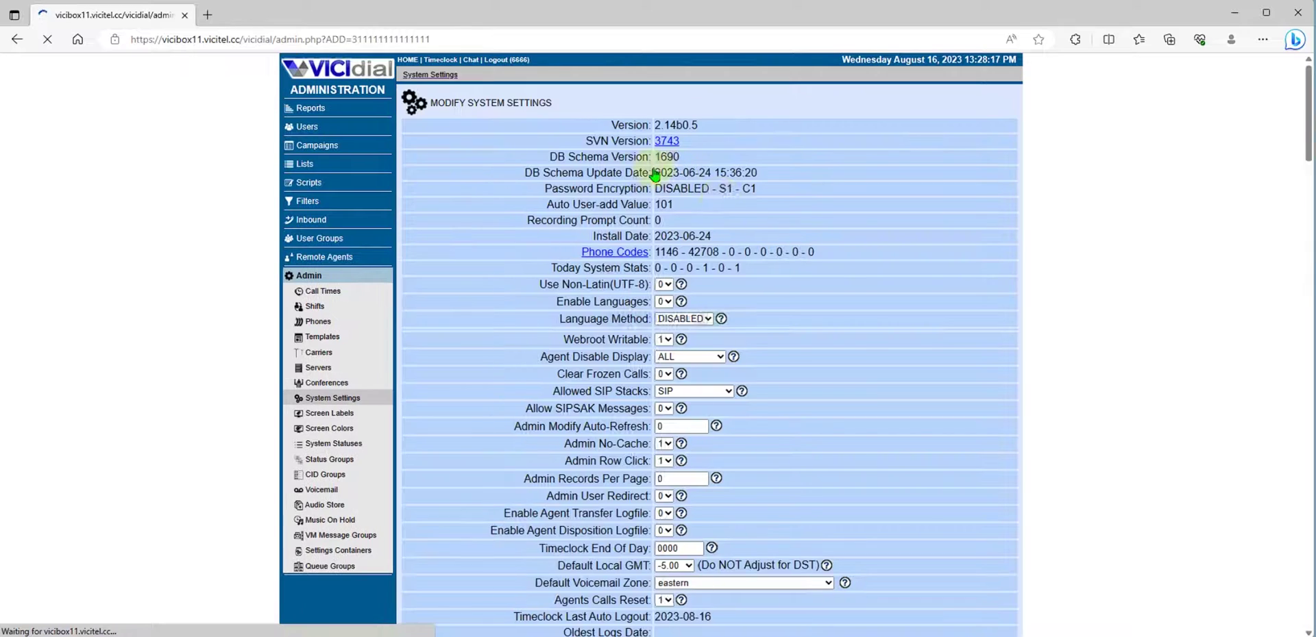
pyautogui.hotkey('ctrl', 'f')
pyautogui.write('paus')
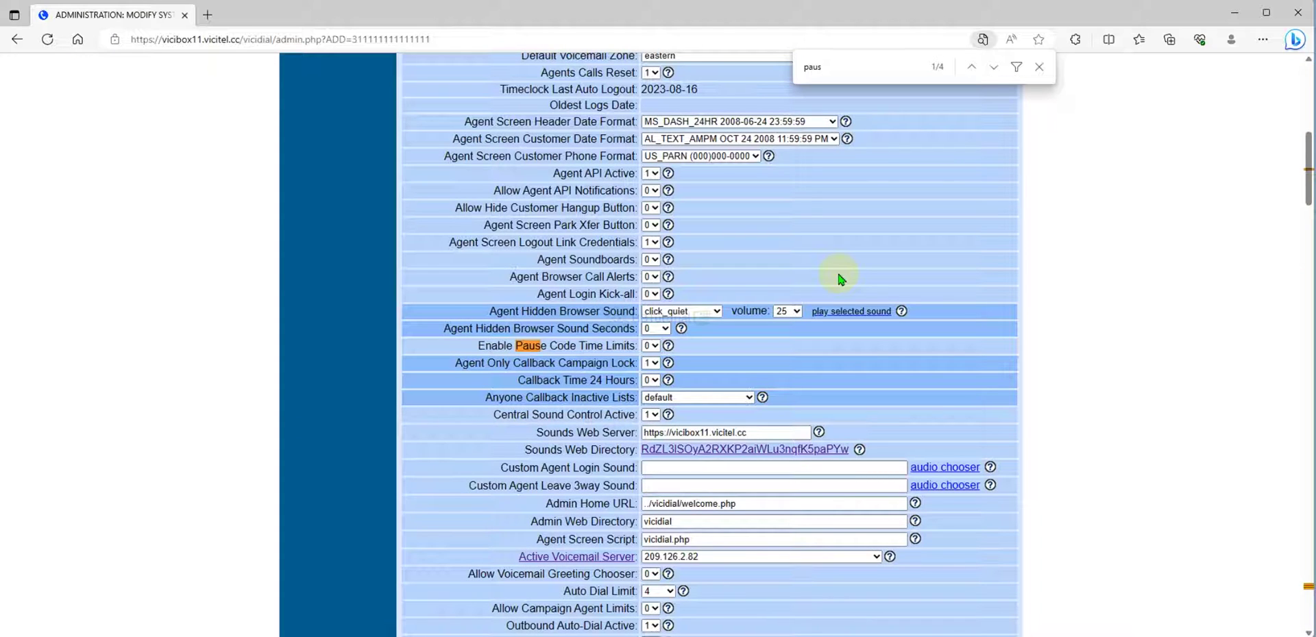
pyautogui.moveTo(471, 346); pyautogui.dragTo(636, 344)
pyautogui.click(650, 346)
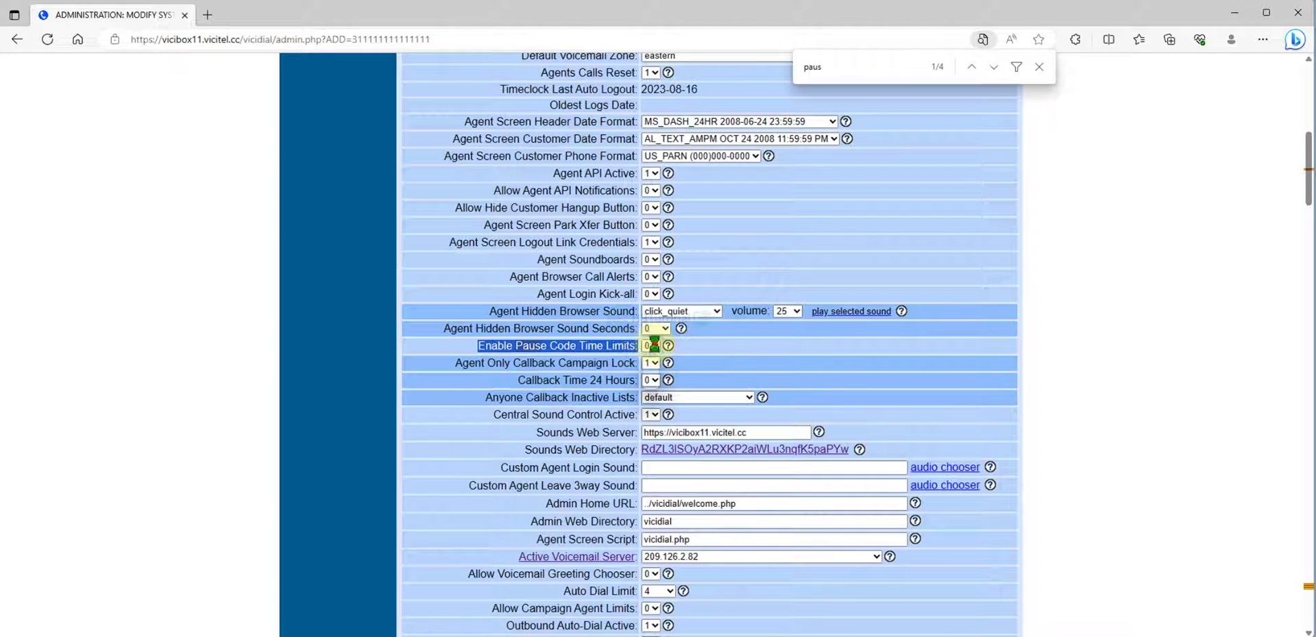
pyautogui.click(650, 363)
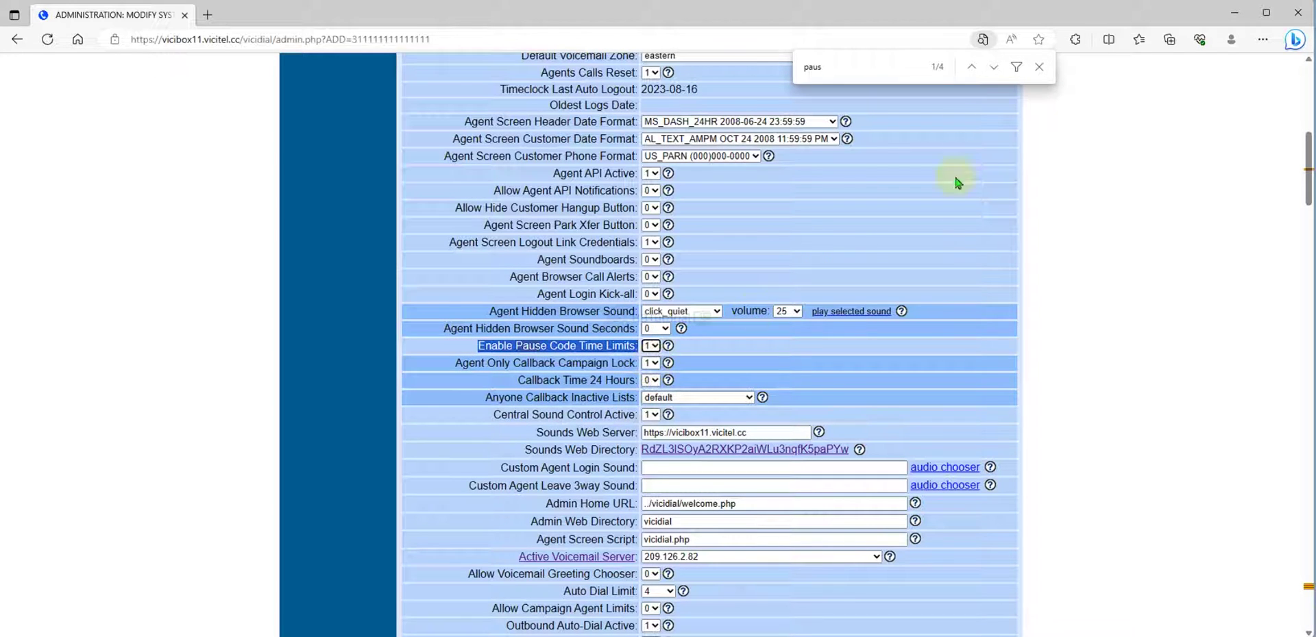
pyautogui.scroll(-20, 973, 290)
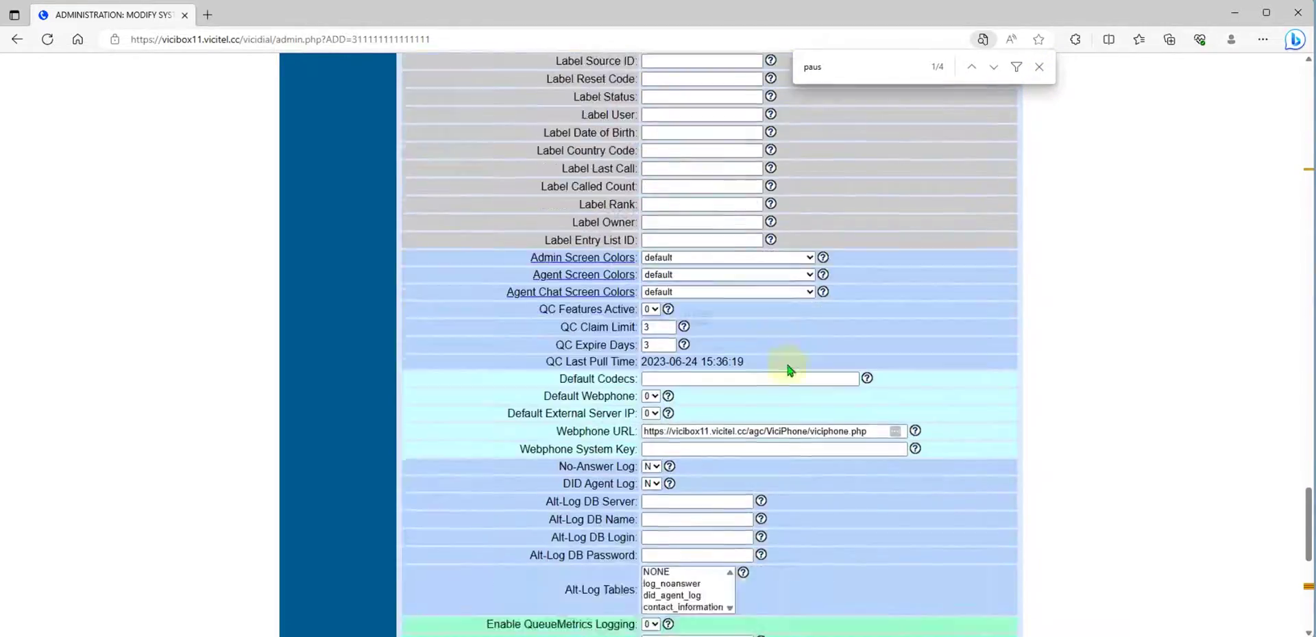
pyautogui.scroll(-8, 788, 370)
pyautogui.click(713, 549)
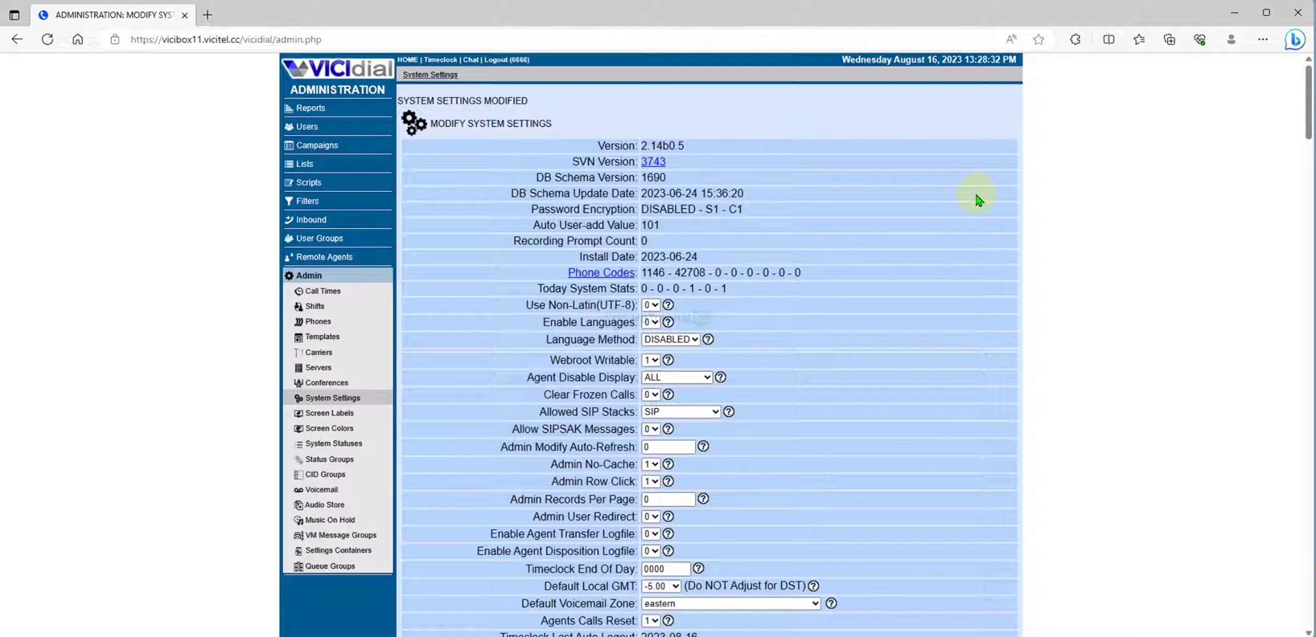
# Reopen TestCamp's Pause Codes tab and start a trial 'Bre' code entry with 15 Min.
pyautogui.click(301, 147)
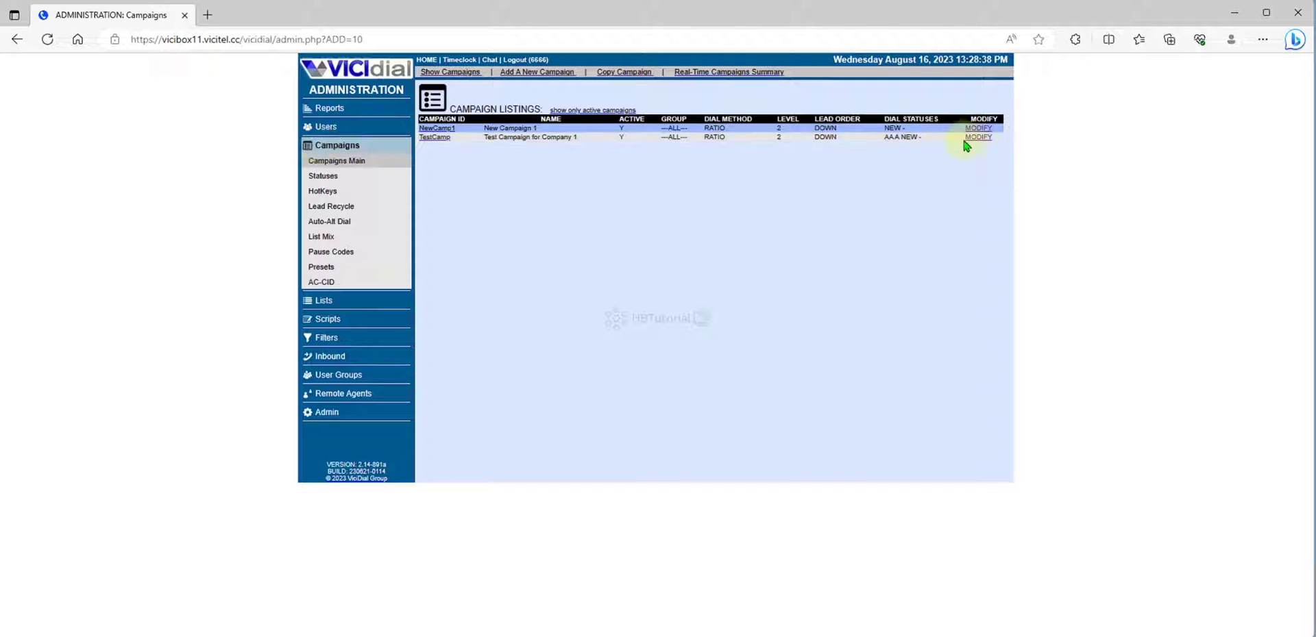
pyautogui.click(976, 137)
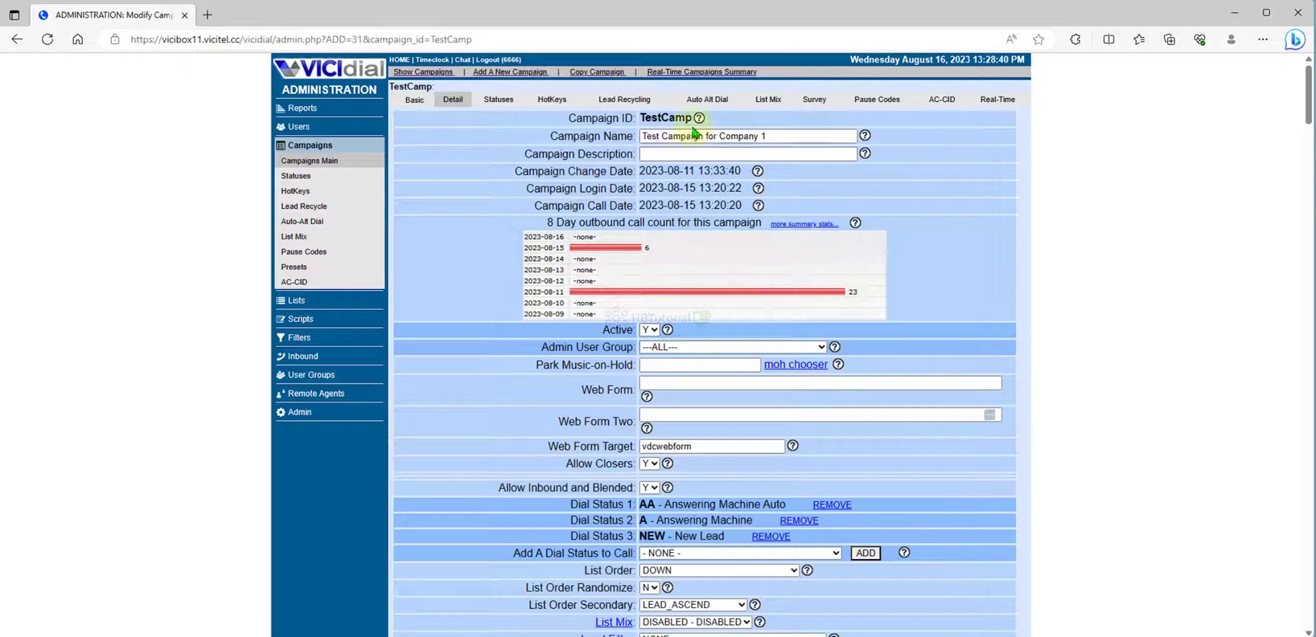
pyautogui.click(880, 103)
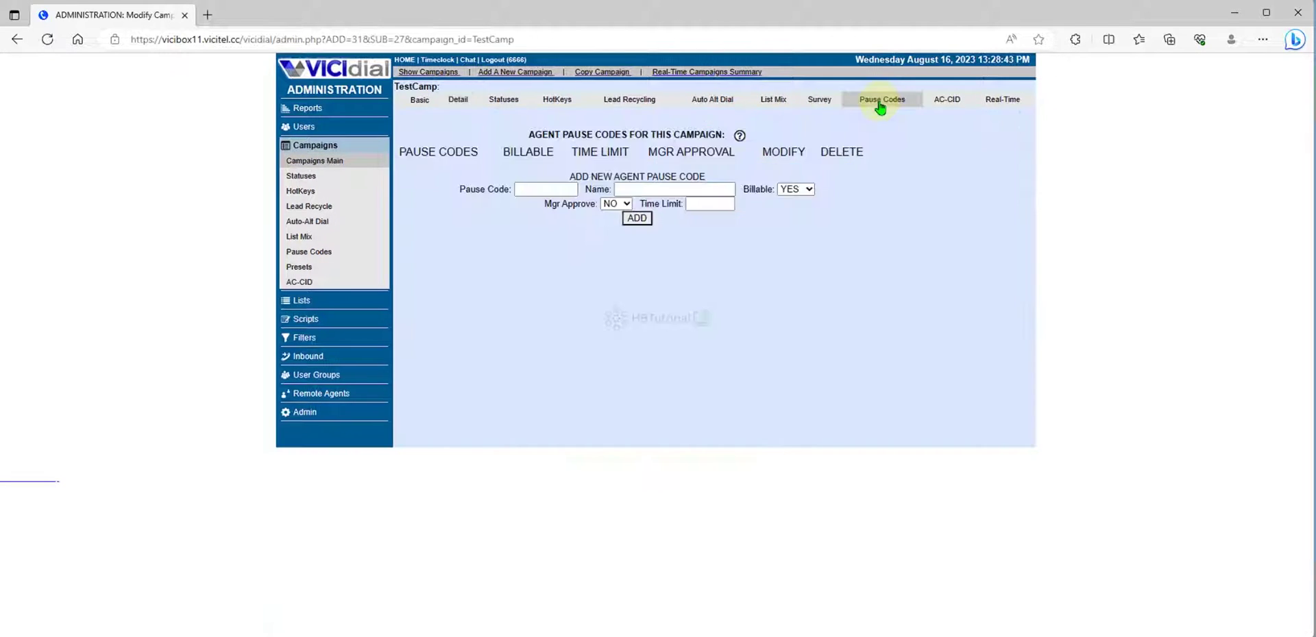
pyautogui.click(541, 188)
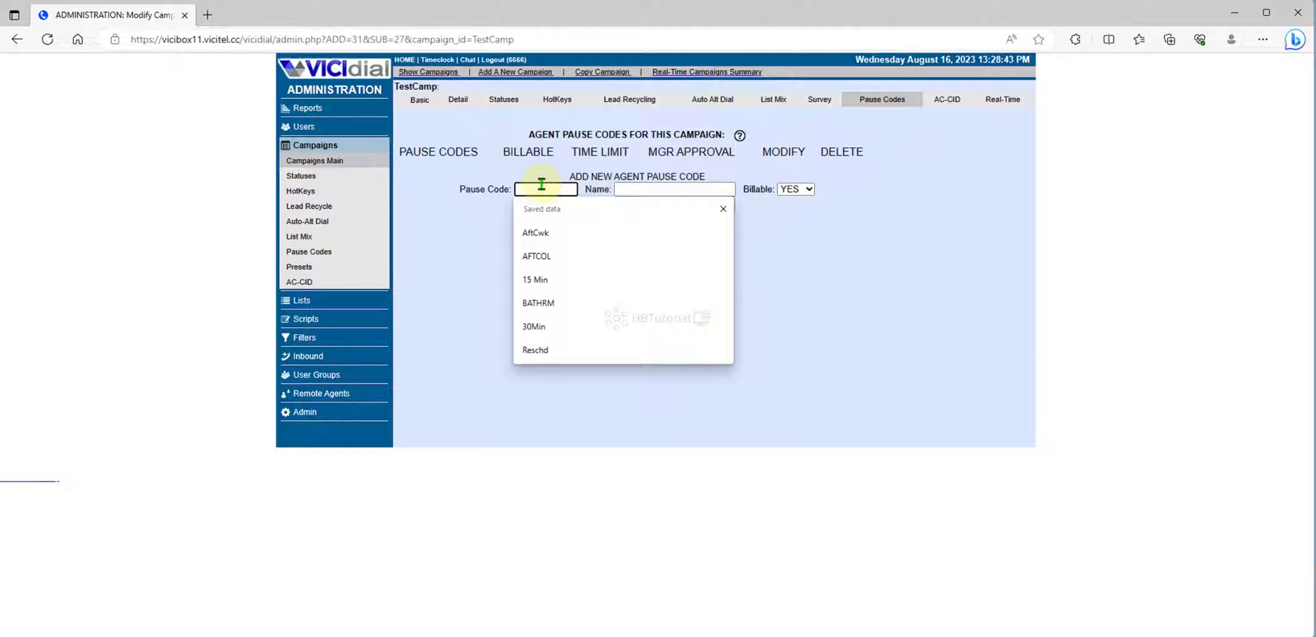
pyautogui.click(535, 279)
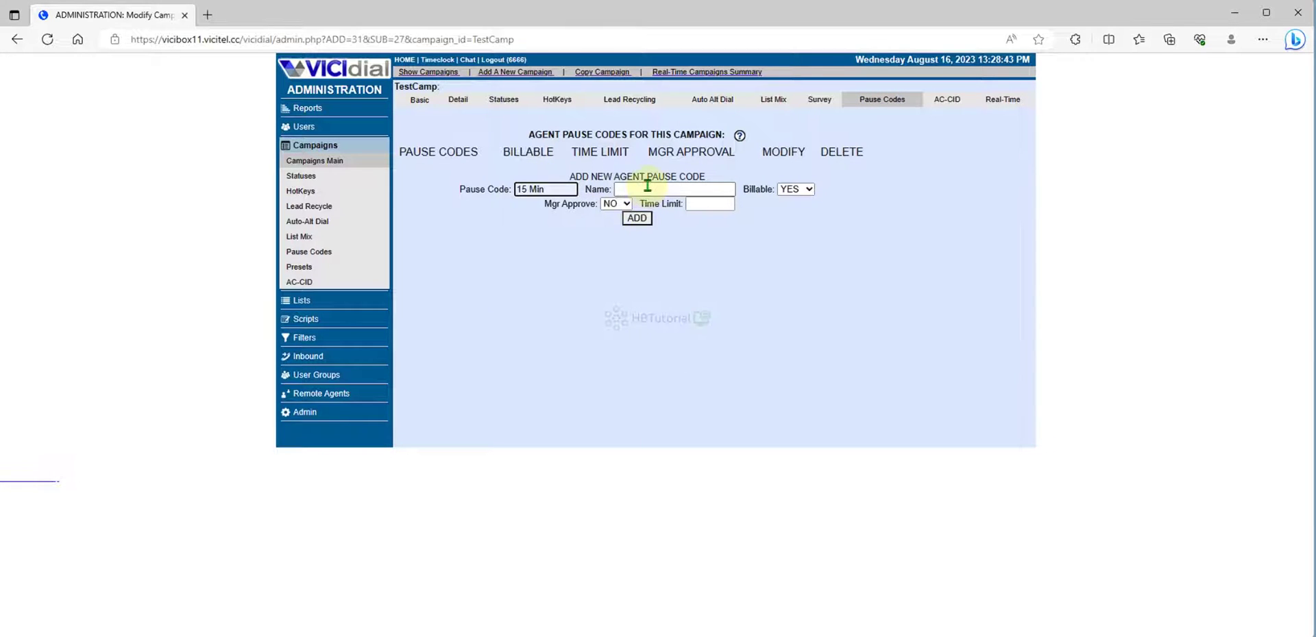
pyautogui.click(647, 187)
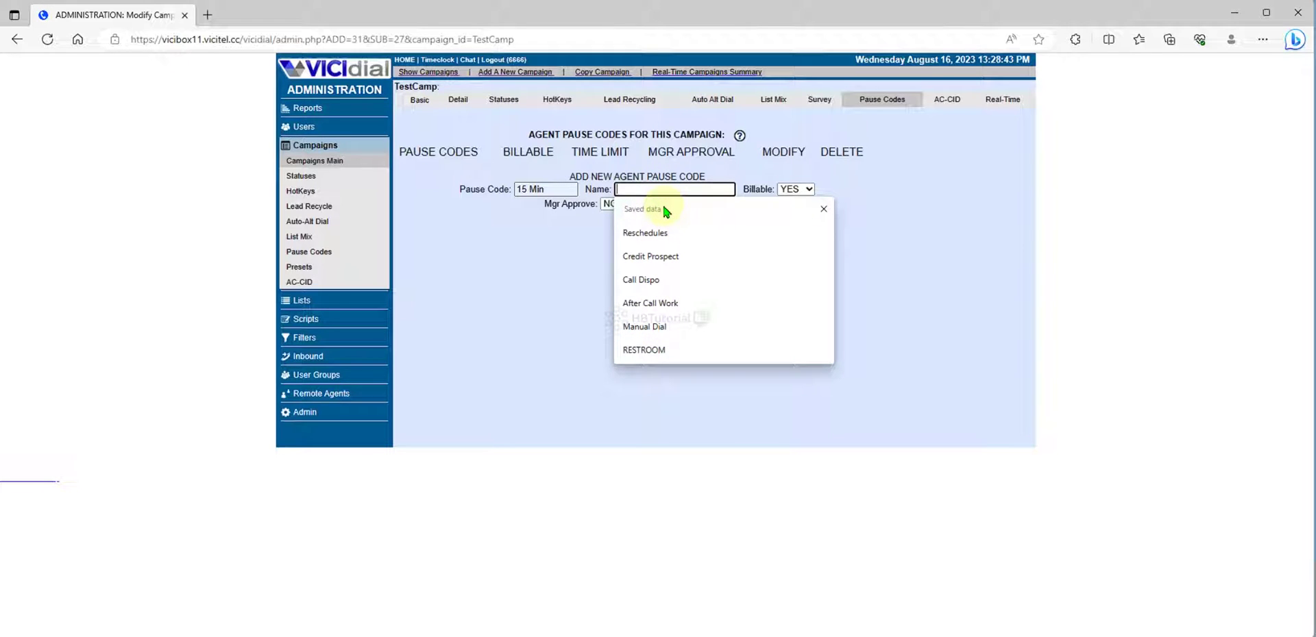
pyautogui.write('B')
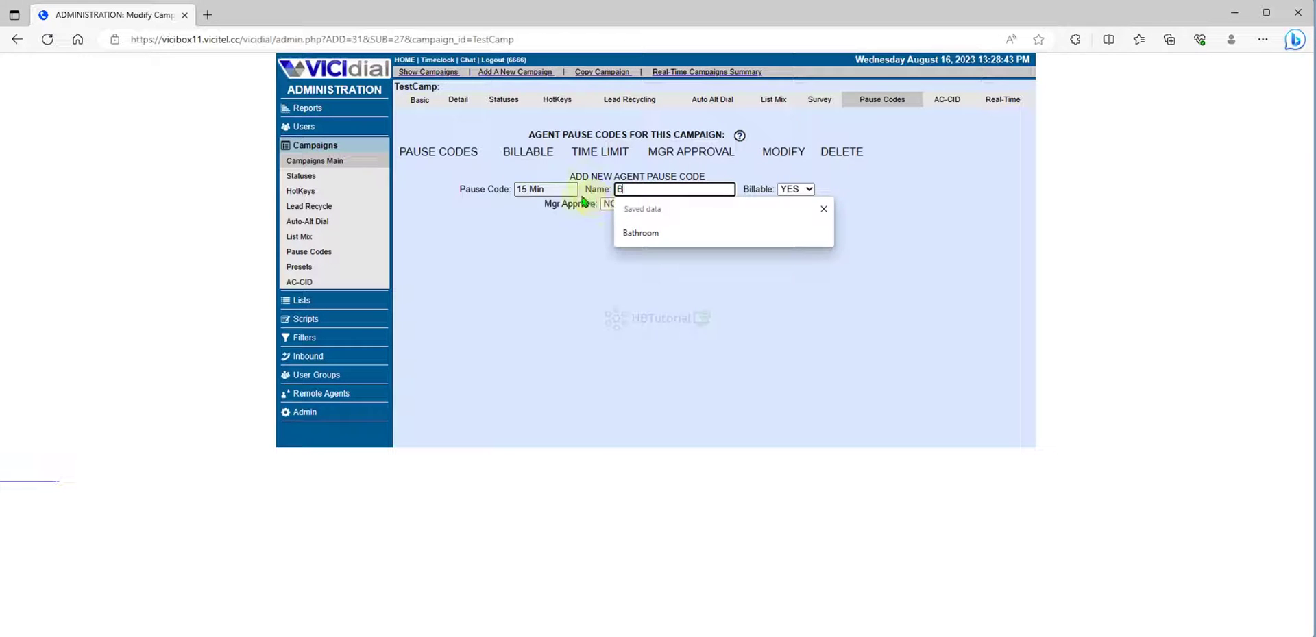
pyautogui.write('reak')
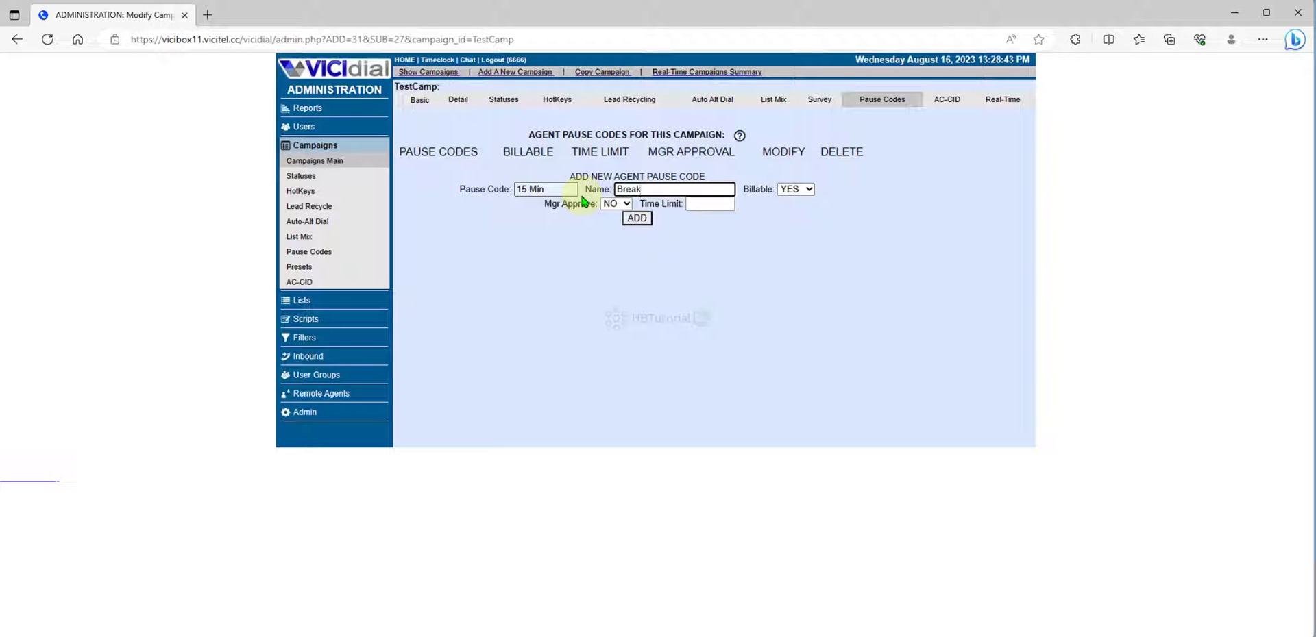
pyautogui.click(560, 192)
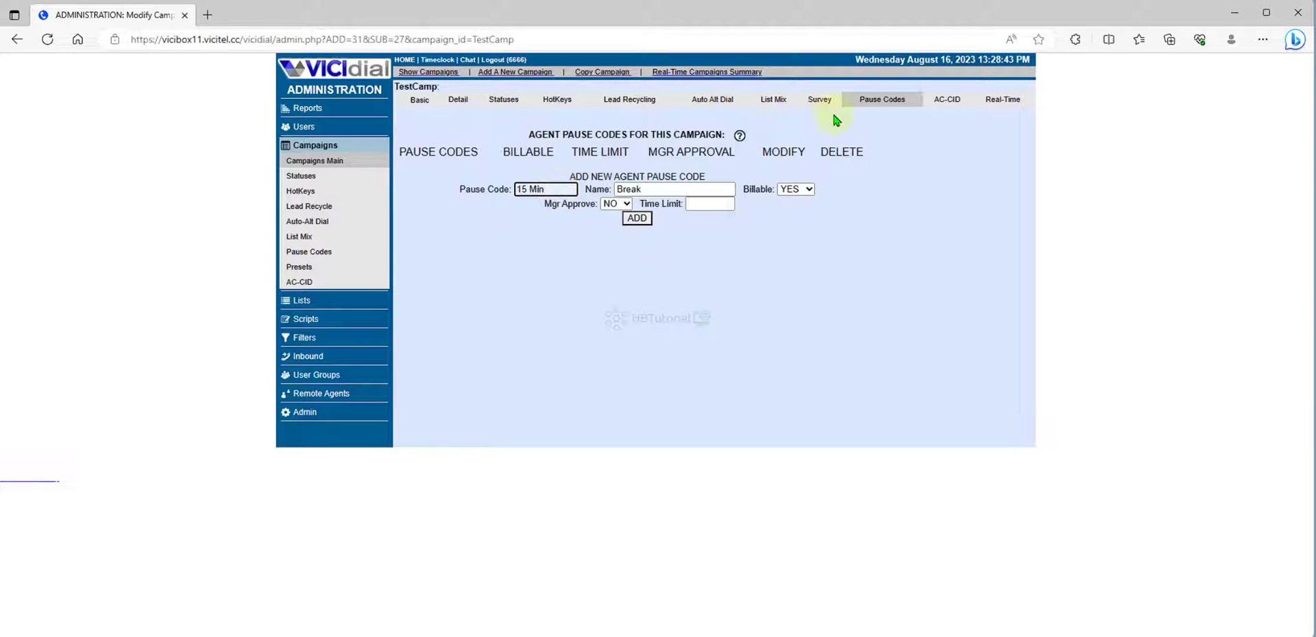
# Reload TestCamp's Pause Codes tab, discarding the partial entry, so the Time Limit option appears.
pyautogui.click(865, 101)
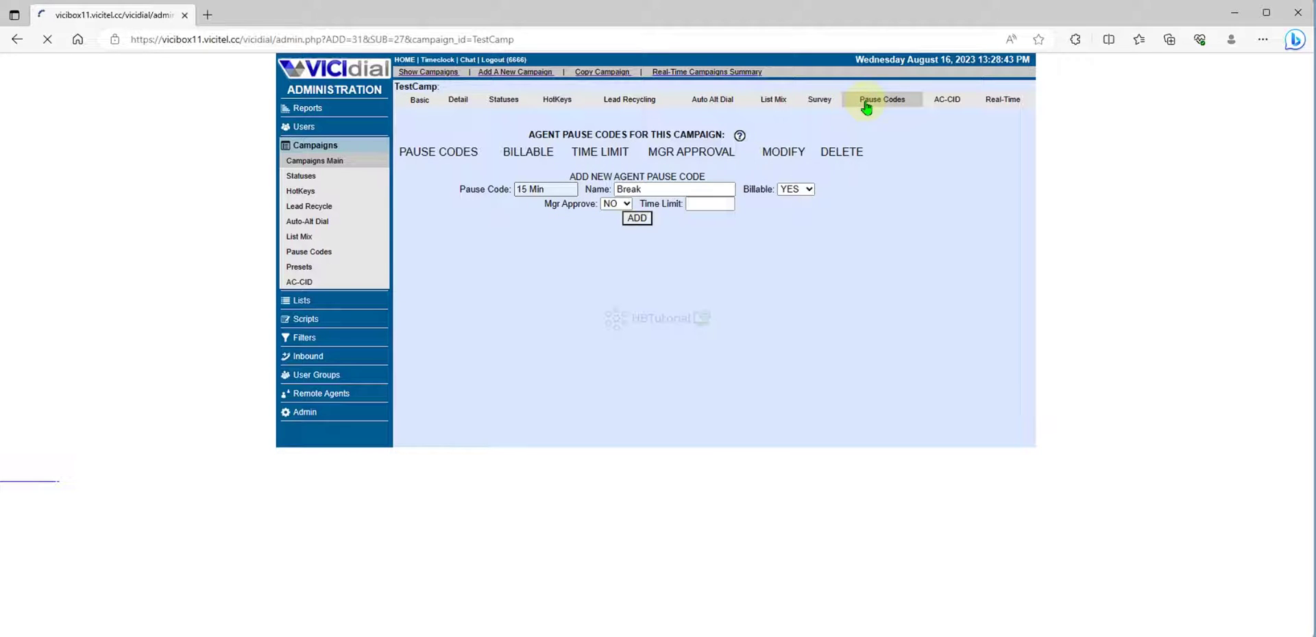
pyautogui.click(310, 163)
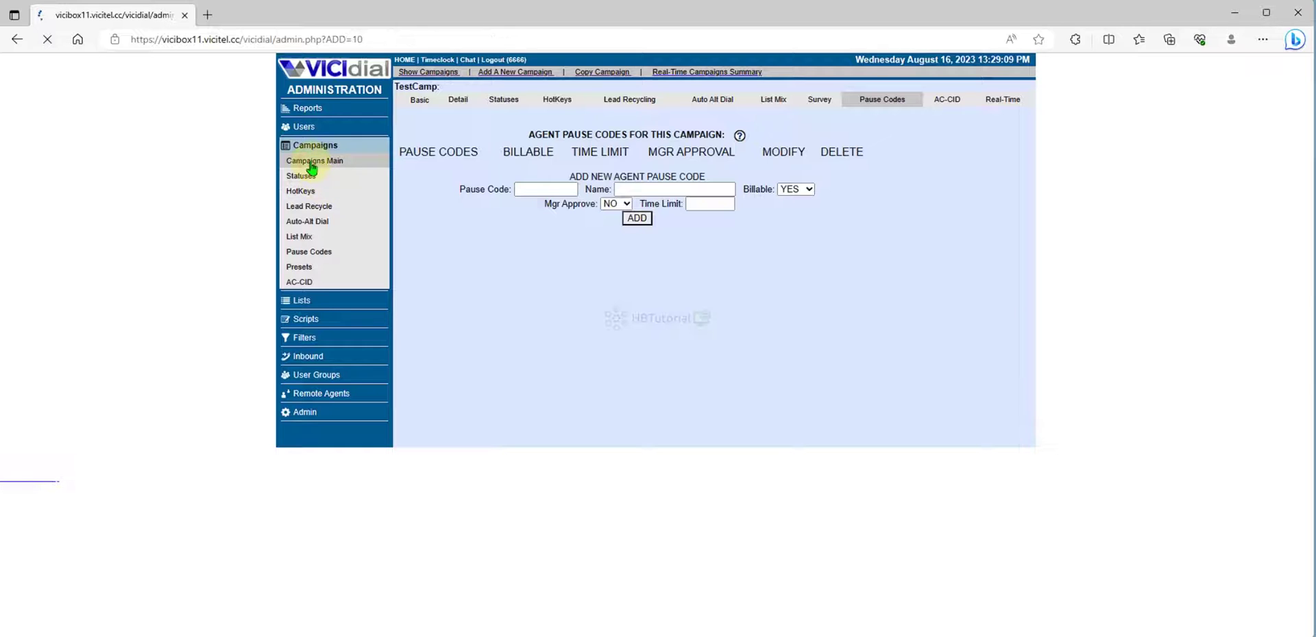
pyautogui.click(978, 137)
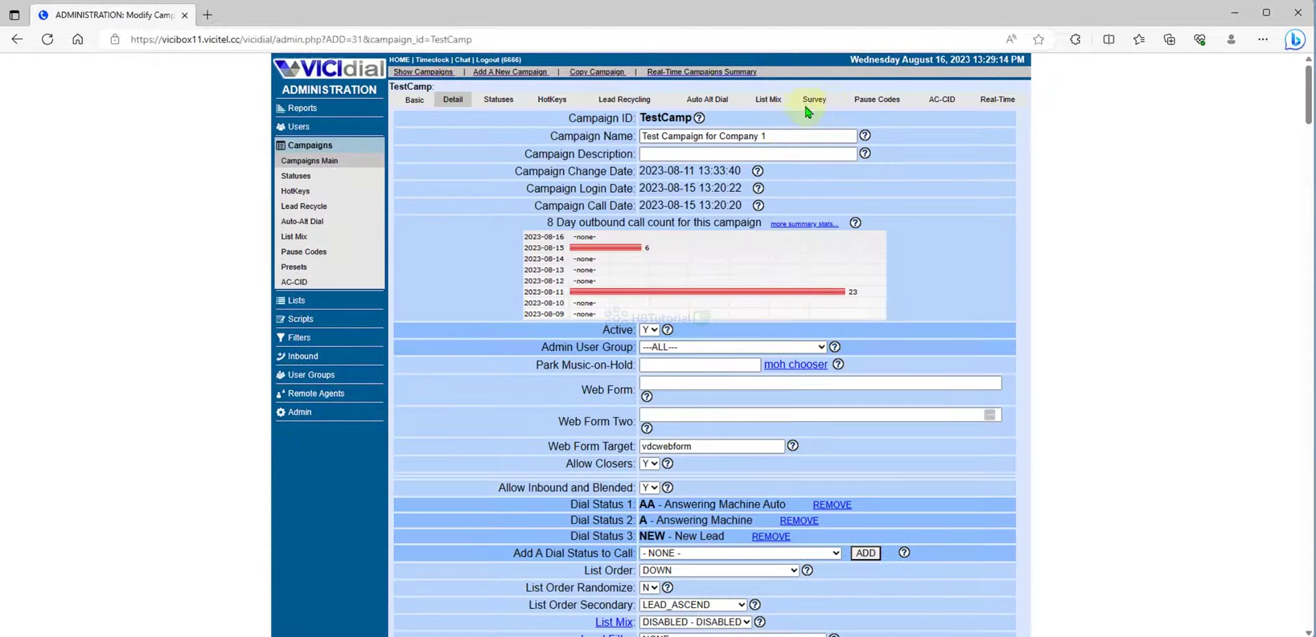
pyautogui.click(893, 102)
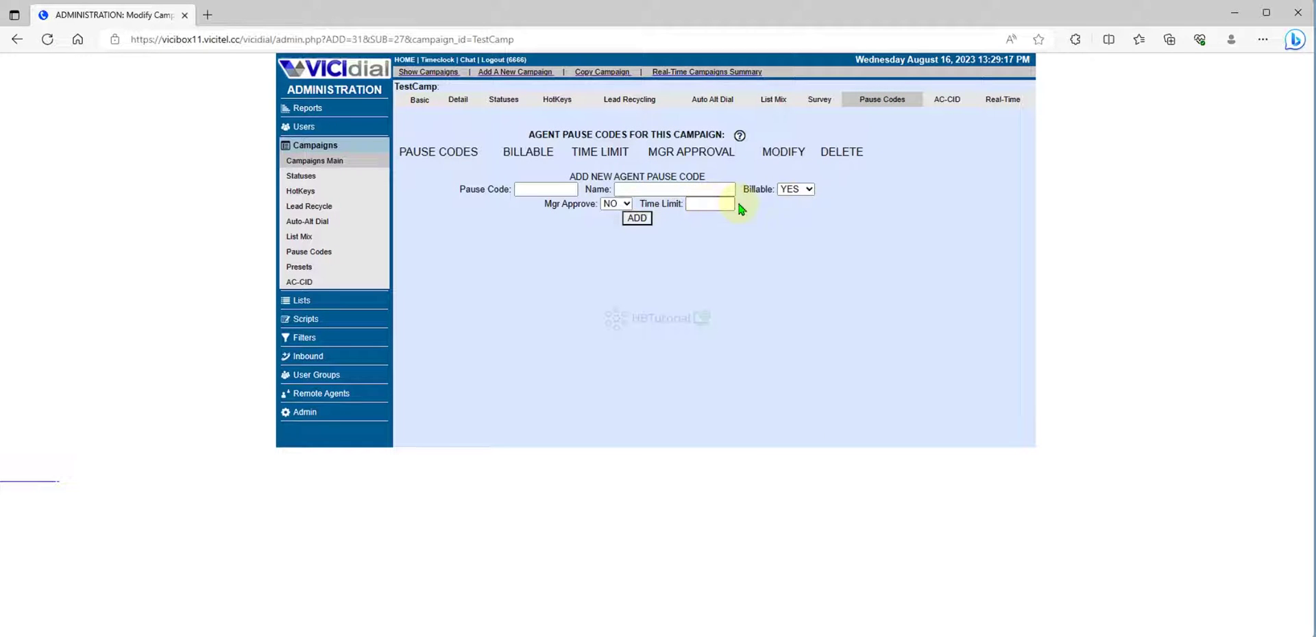
# Add pause code Break named '15 Minute Break', billable YES, time limit 900.
pyautogui.click(542, 189)
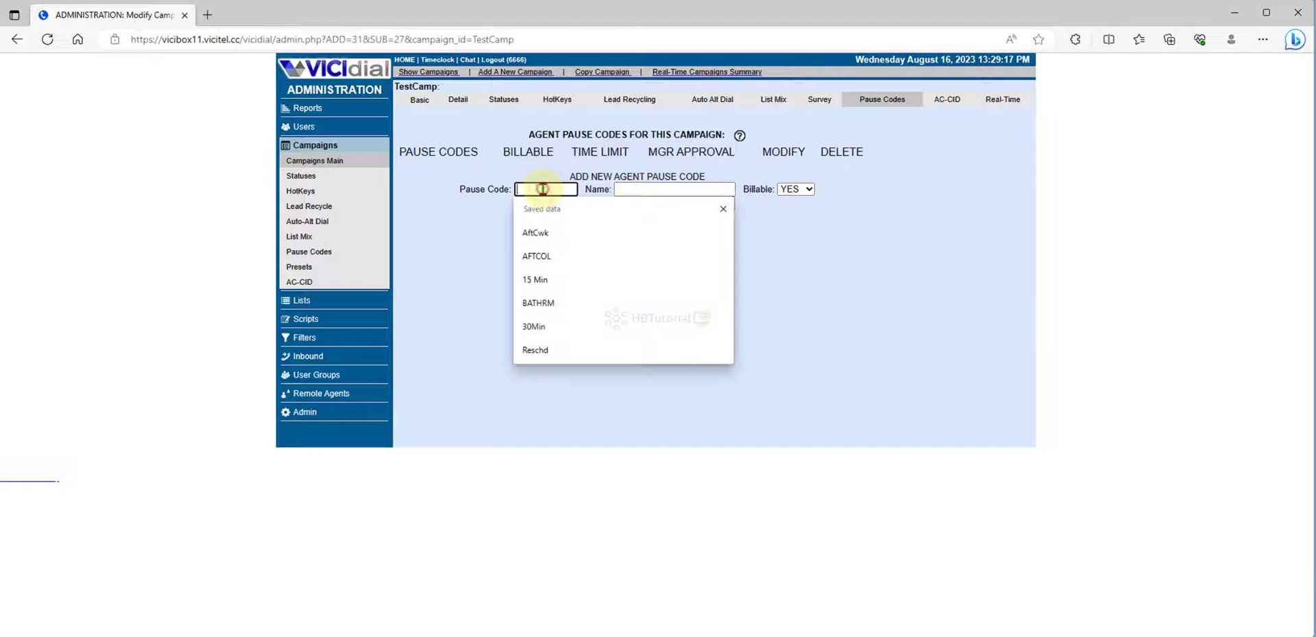
pyautogui.write('Break')
pyautogui.press('Tab')
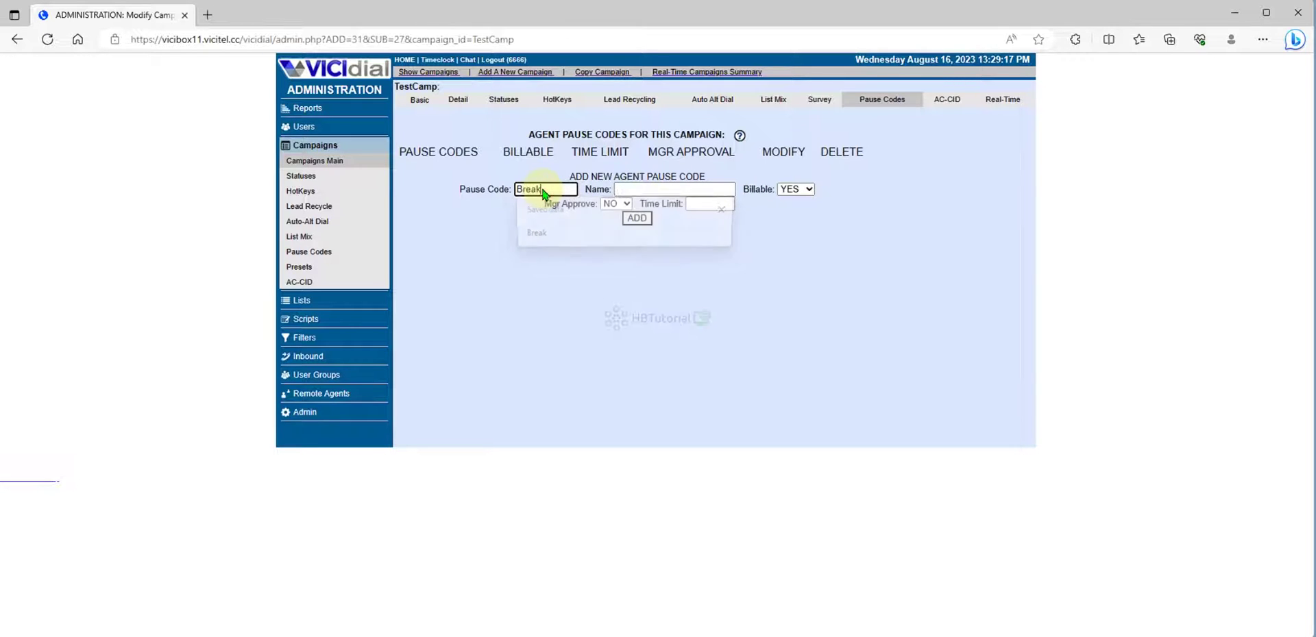
pyautogui.write('16')
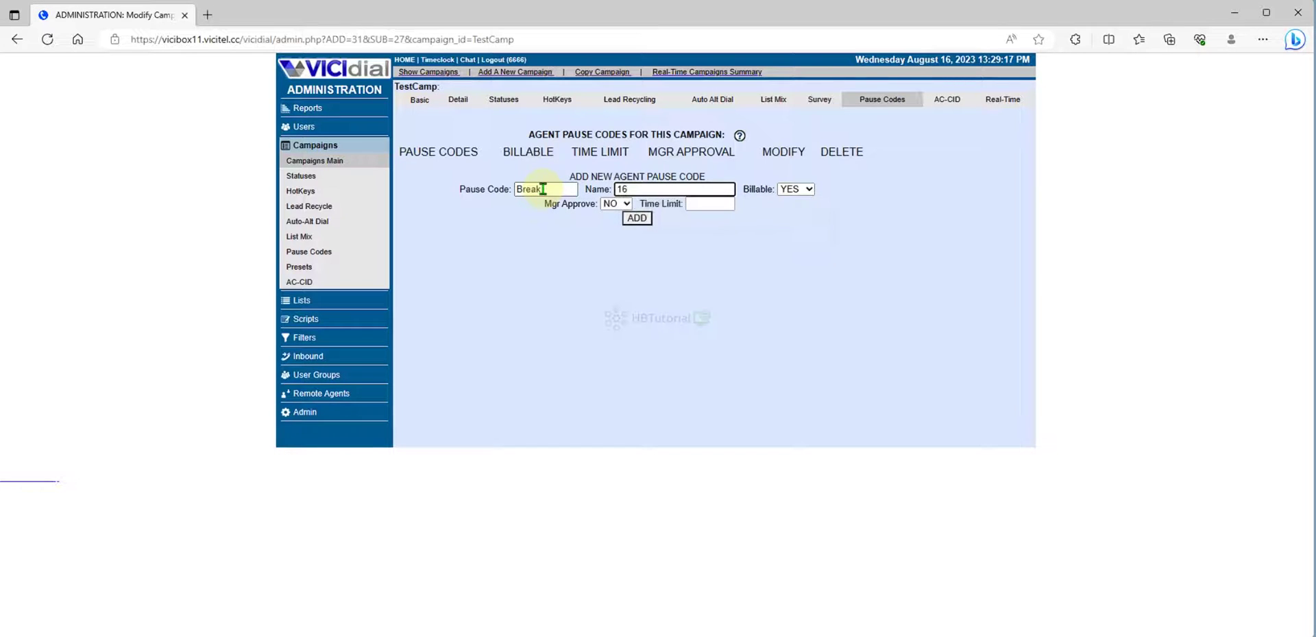
pyautogui.press('BackSpace')
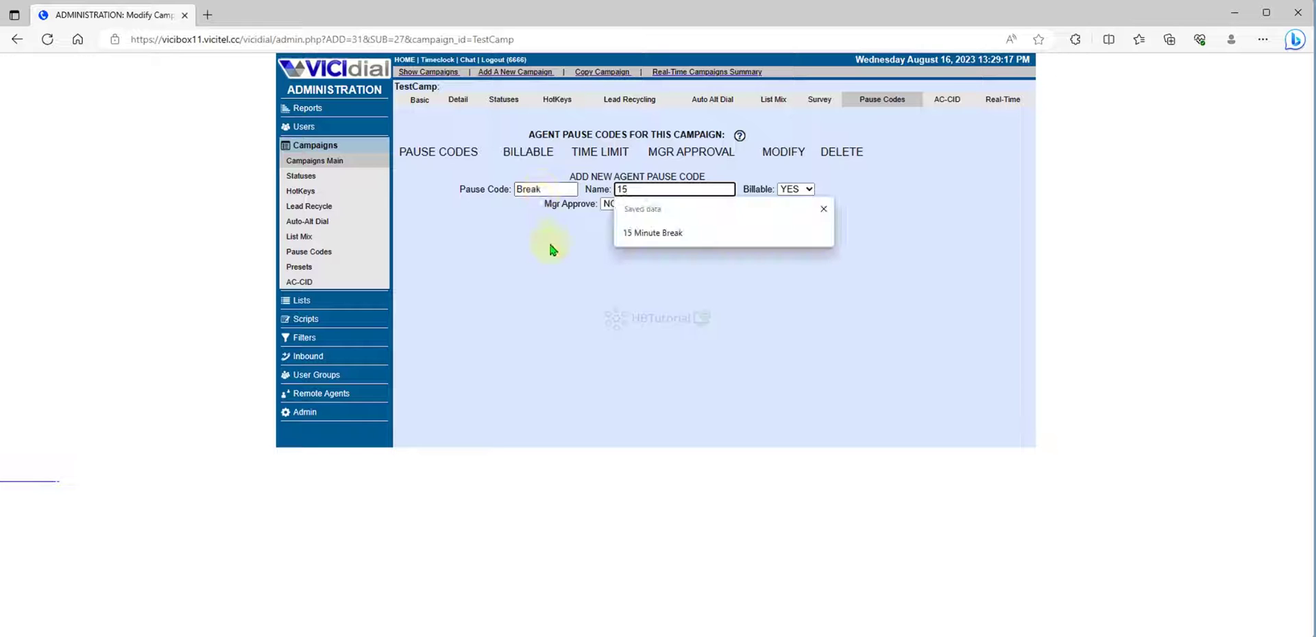
pyautogui.click(670, 234)
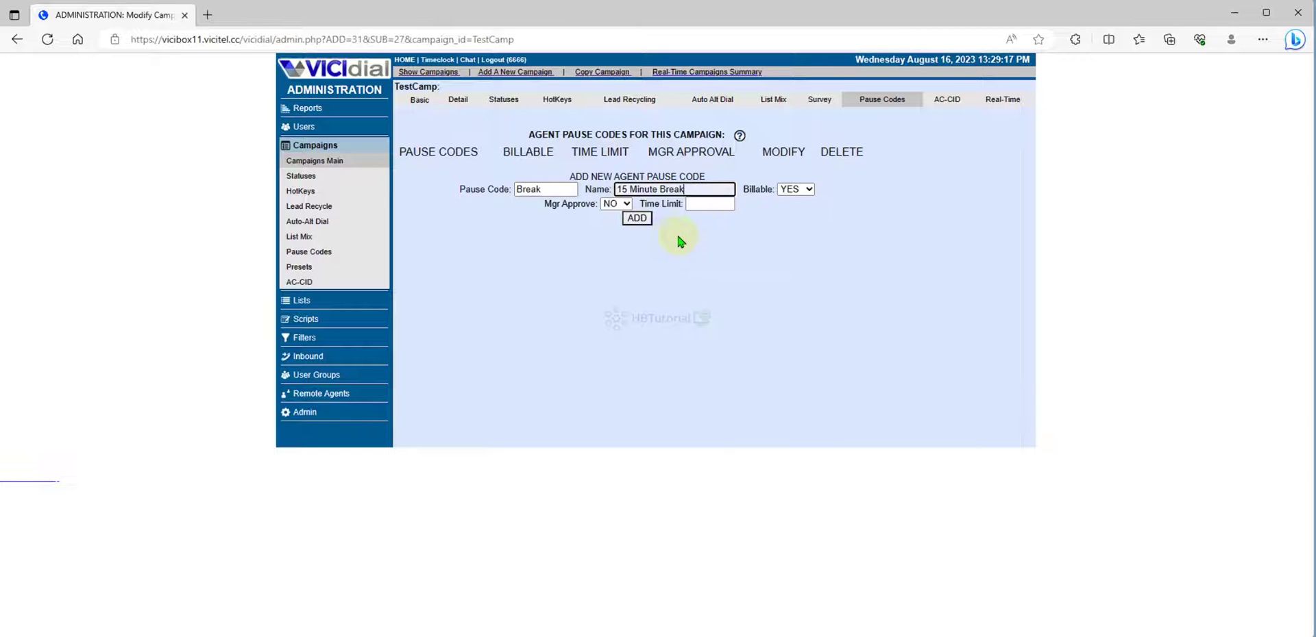
pyautogui.click(795, 189)
pyautogui.click(795, 164)
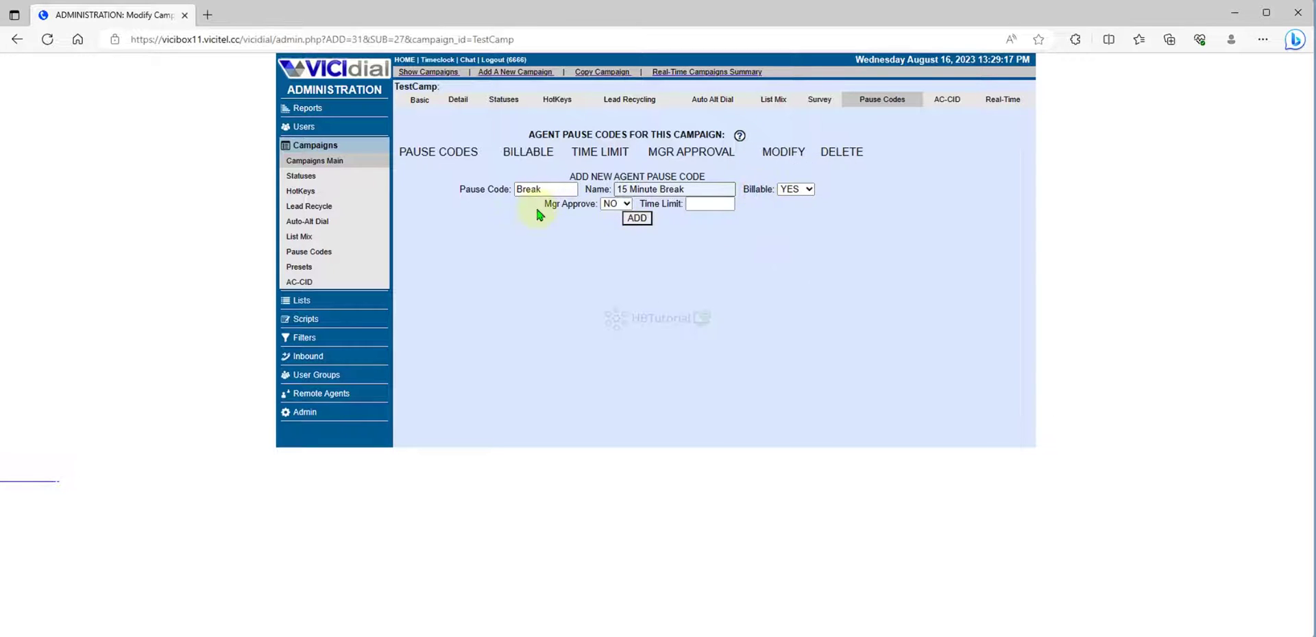
pyautogui.click(711, 205)
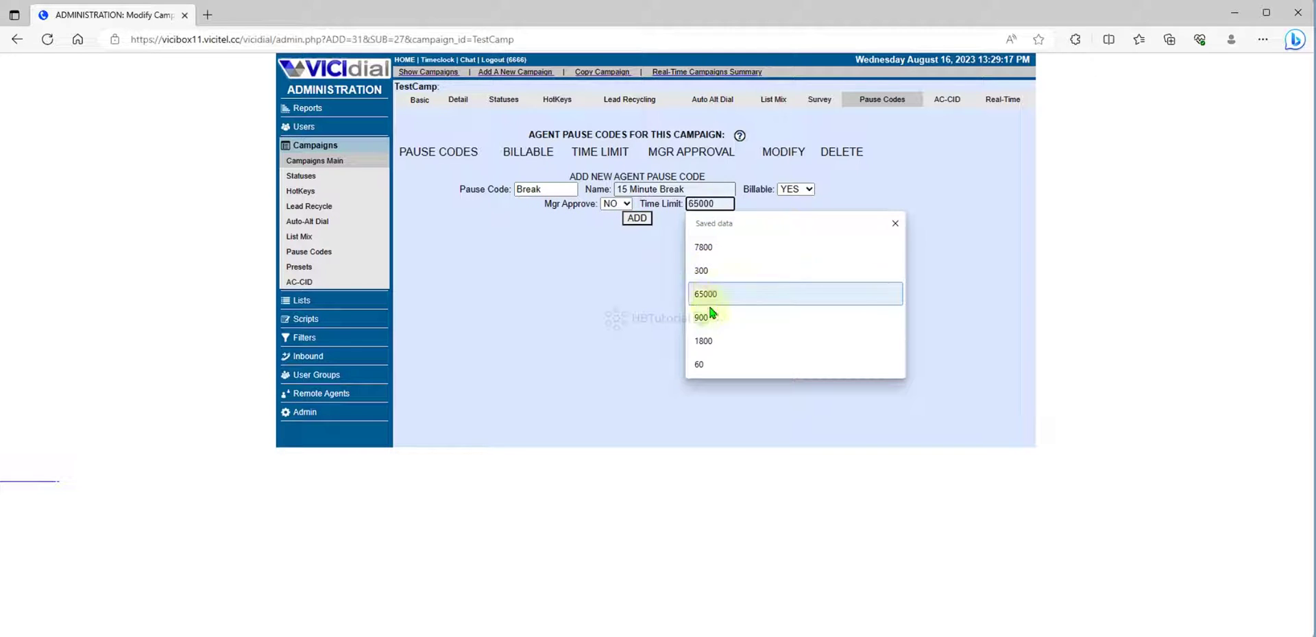
pyautogui.click(711, 323)
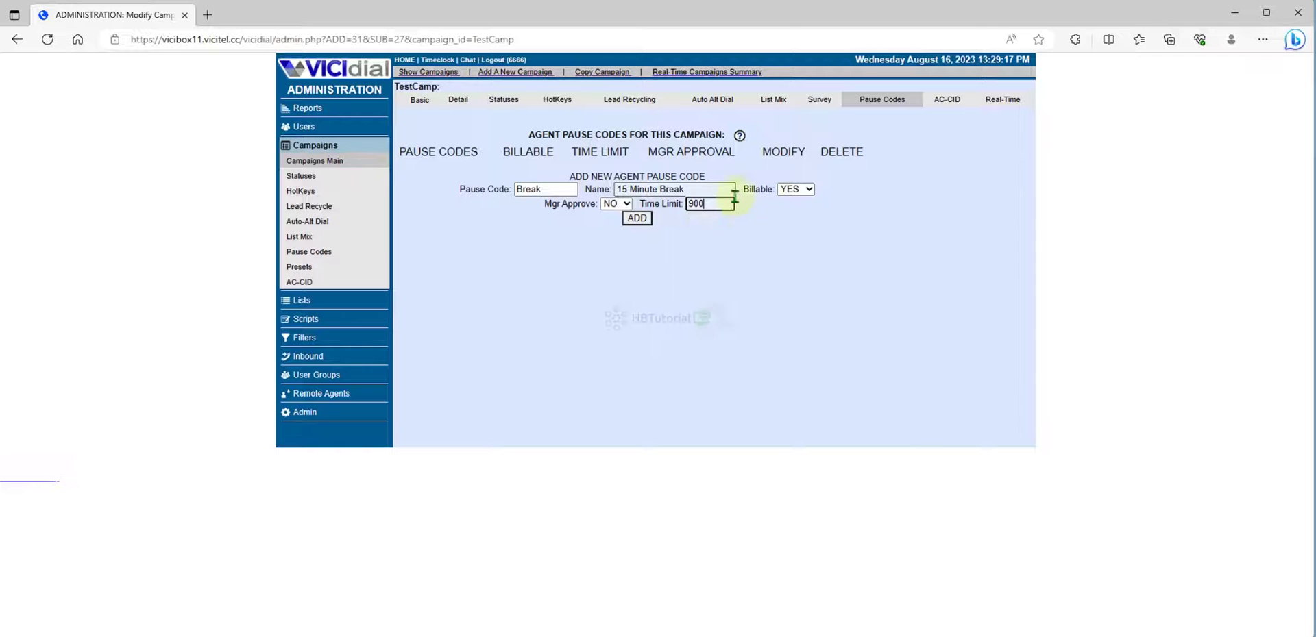
pyautogui.click(637, 218)
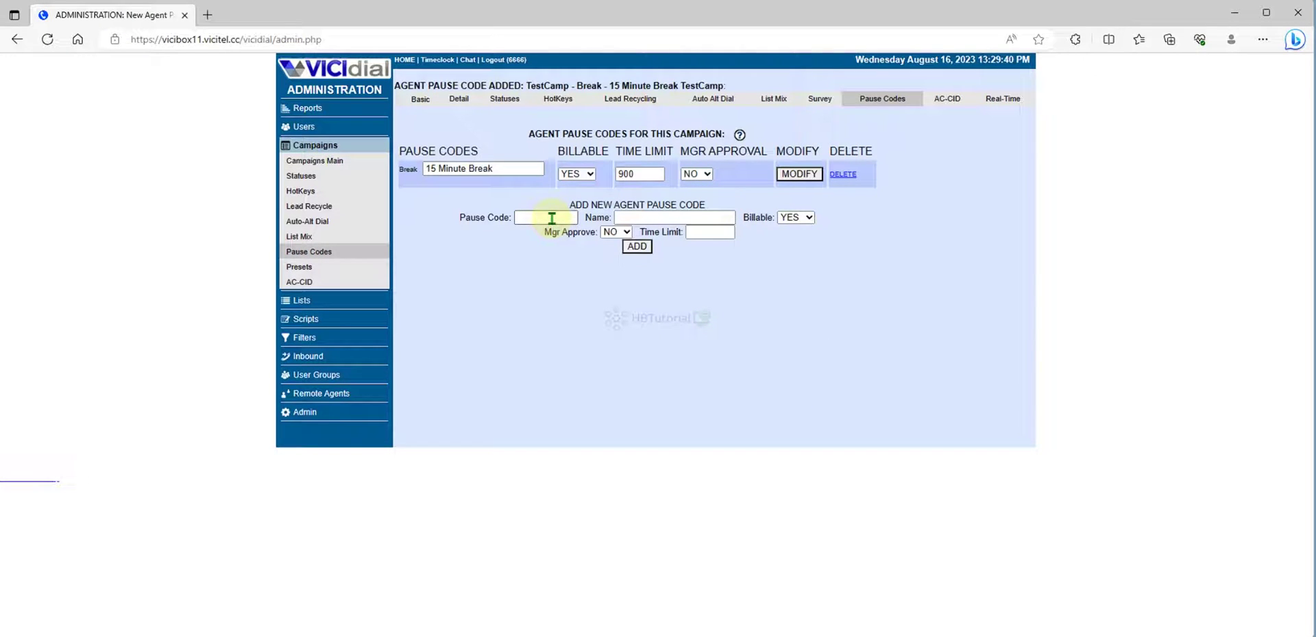
# Replace the prefilled pause code with 'Lunch'.
pyautogui.click(552, 218)
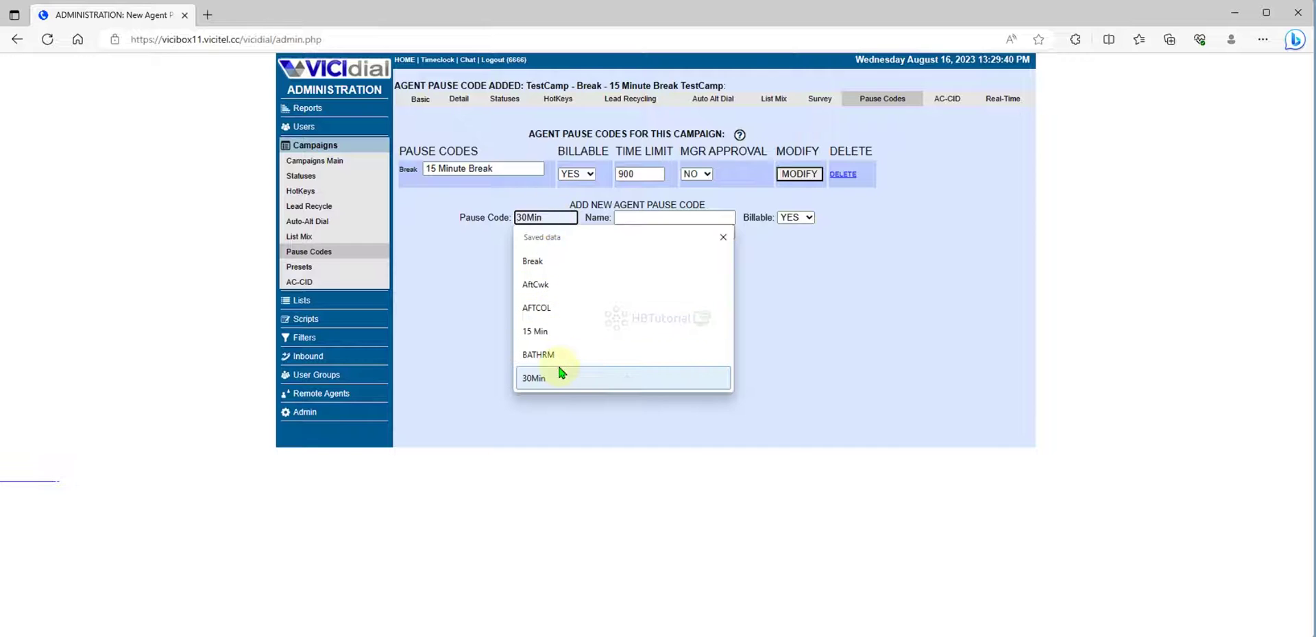
pyautogui.click(550, 262)
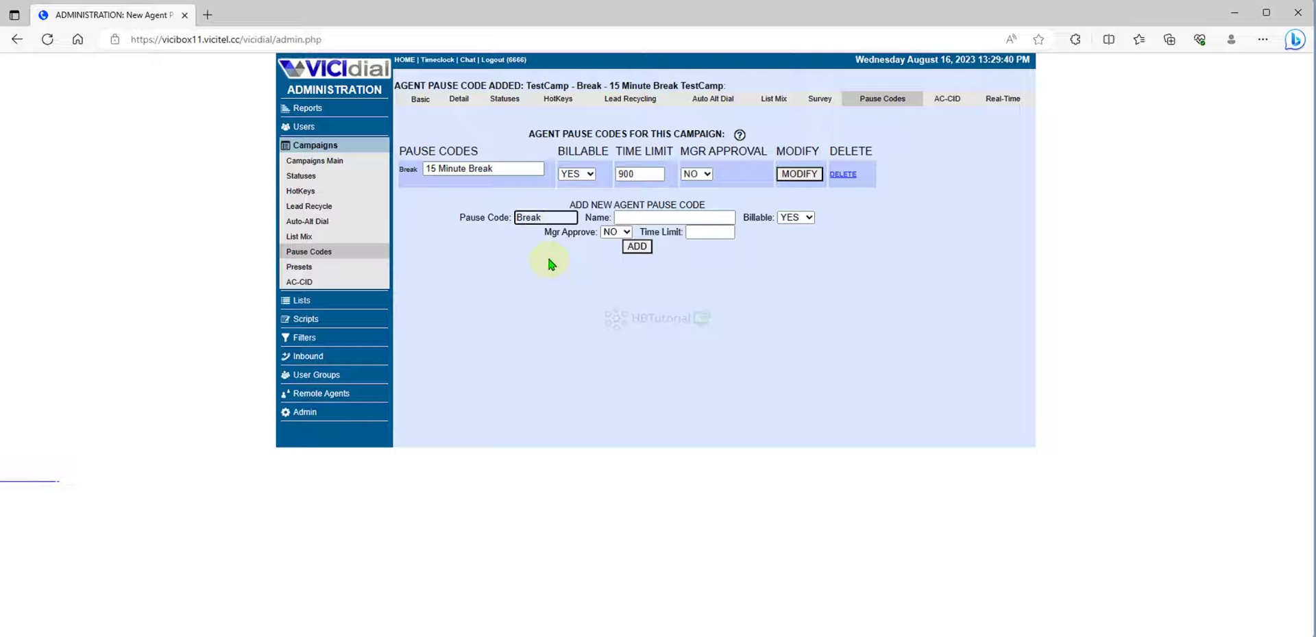
pyautogui.click(413, 216)
pyautogui.doubleClick(558, 222)
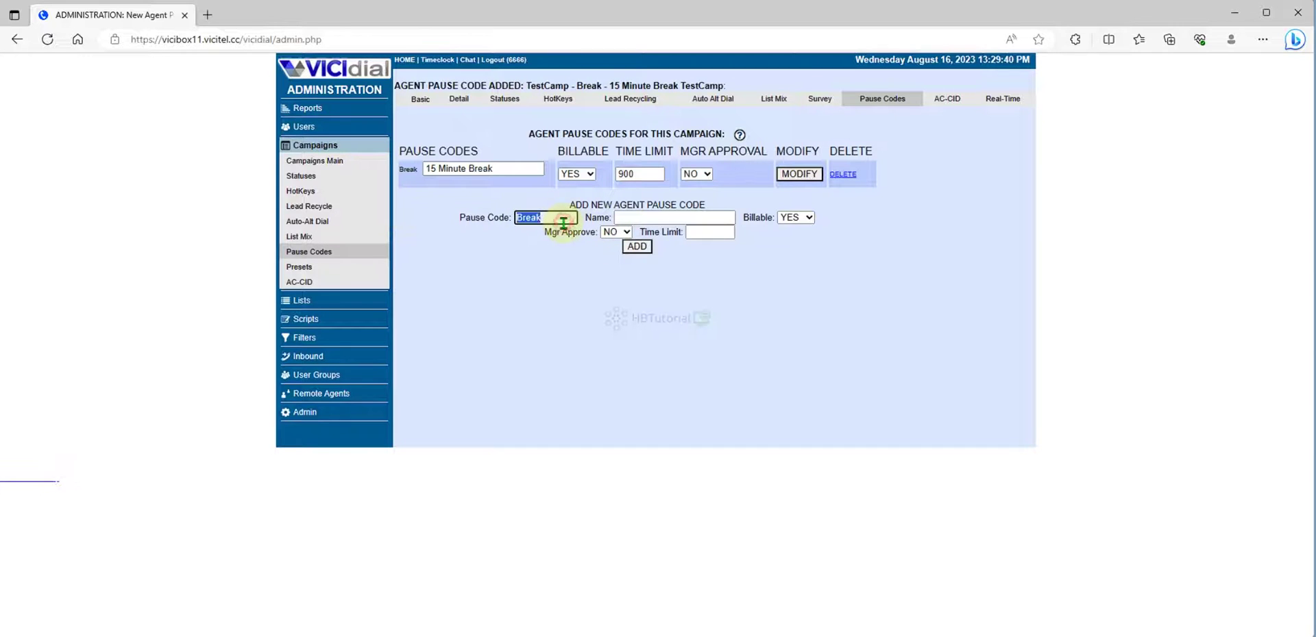
pyautogui.write('Lunch')
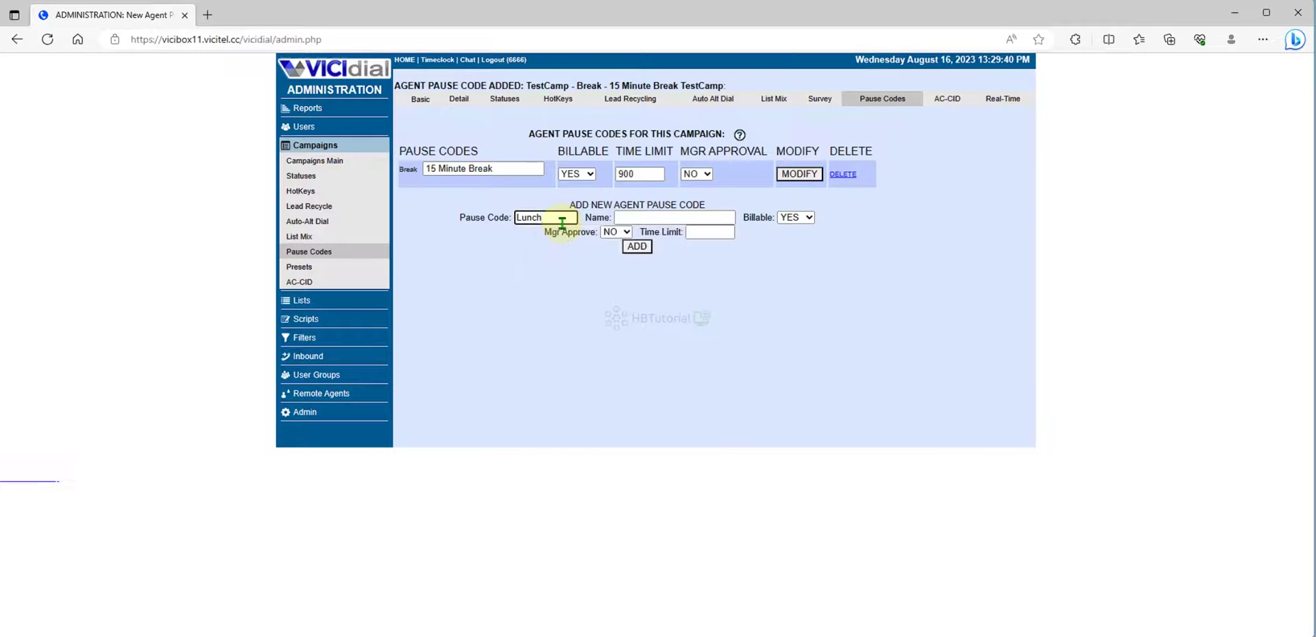
# Name the Lunch code '1hour Lunch', give it a 3600 time limit, and add it.
pyautogui.click(637, 216)
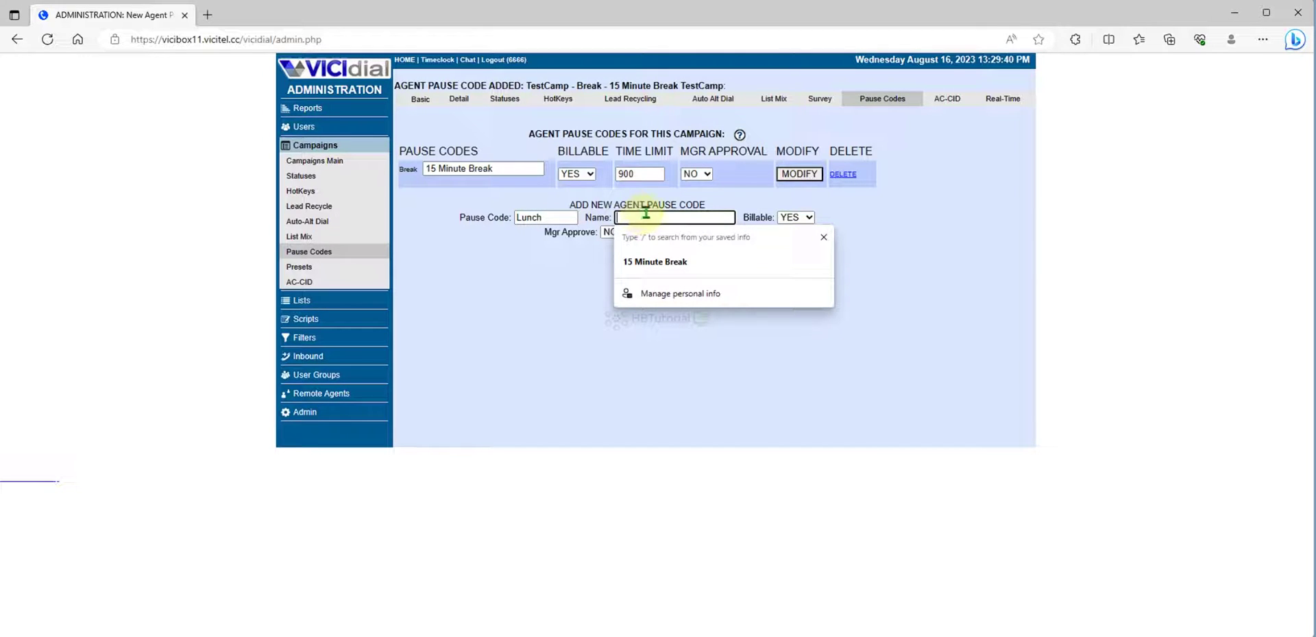
pyautogui.write('3600')
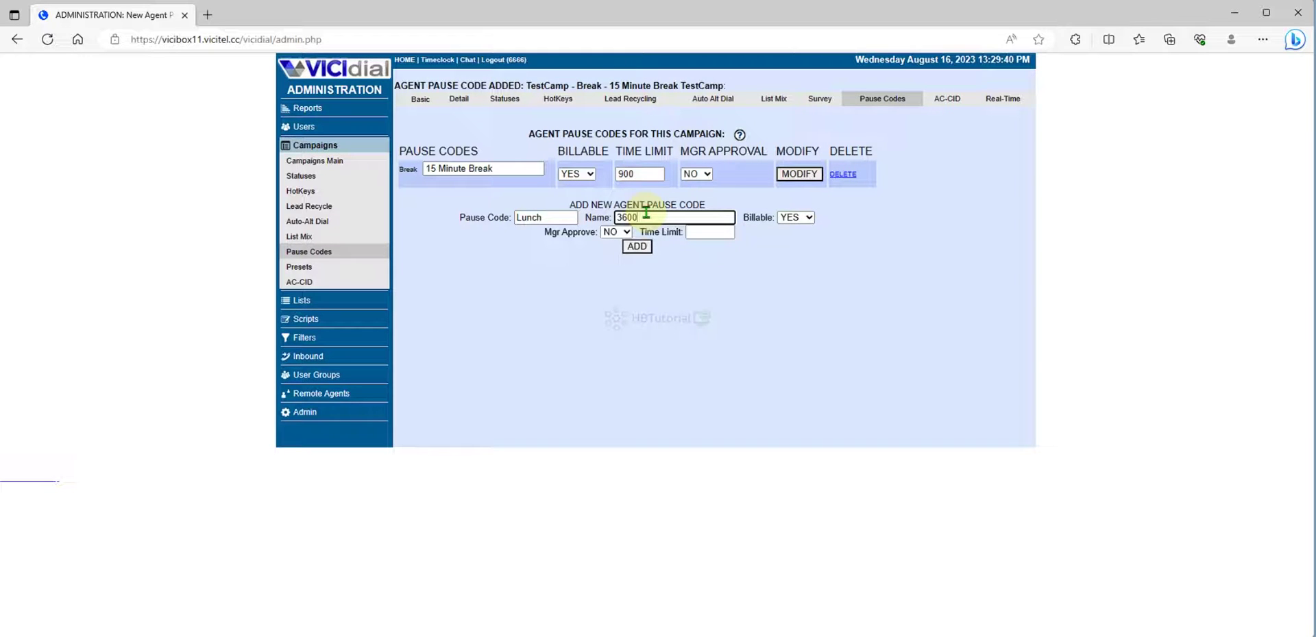
pyautogui.doubleClick(646, 215)
pyautogui.press('BackSpace')
pyautogui.click(688, 232)
pyautogui.click(659, 216)
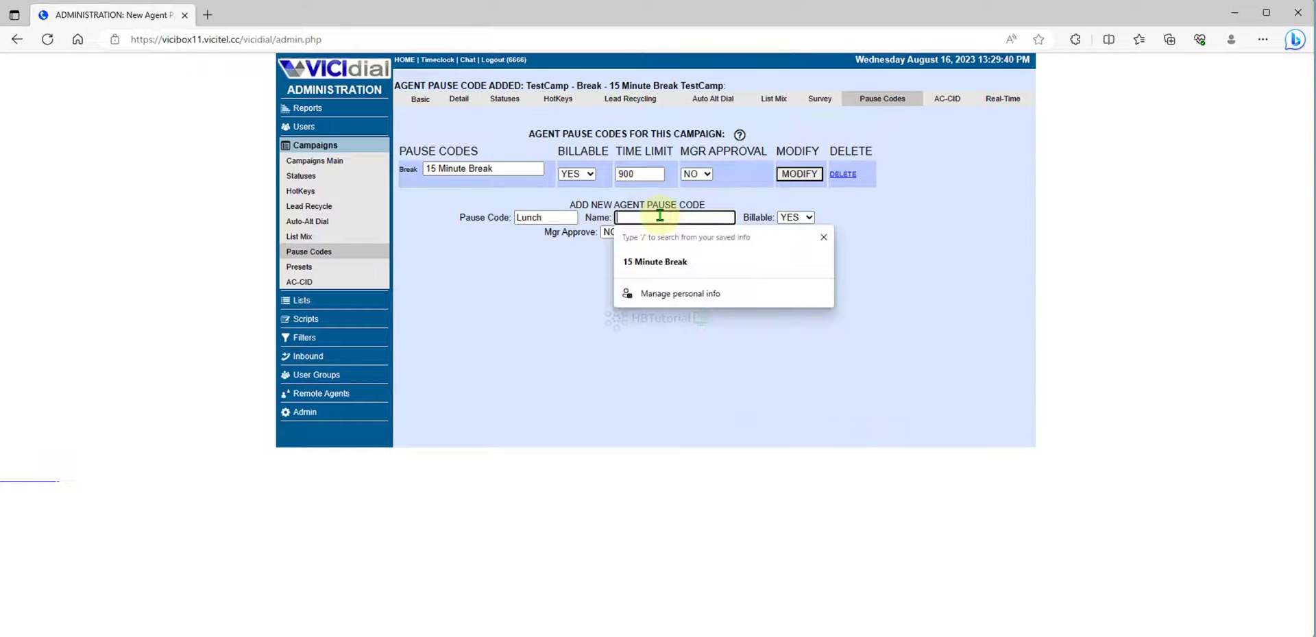
pyautogui.write('1')
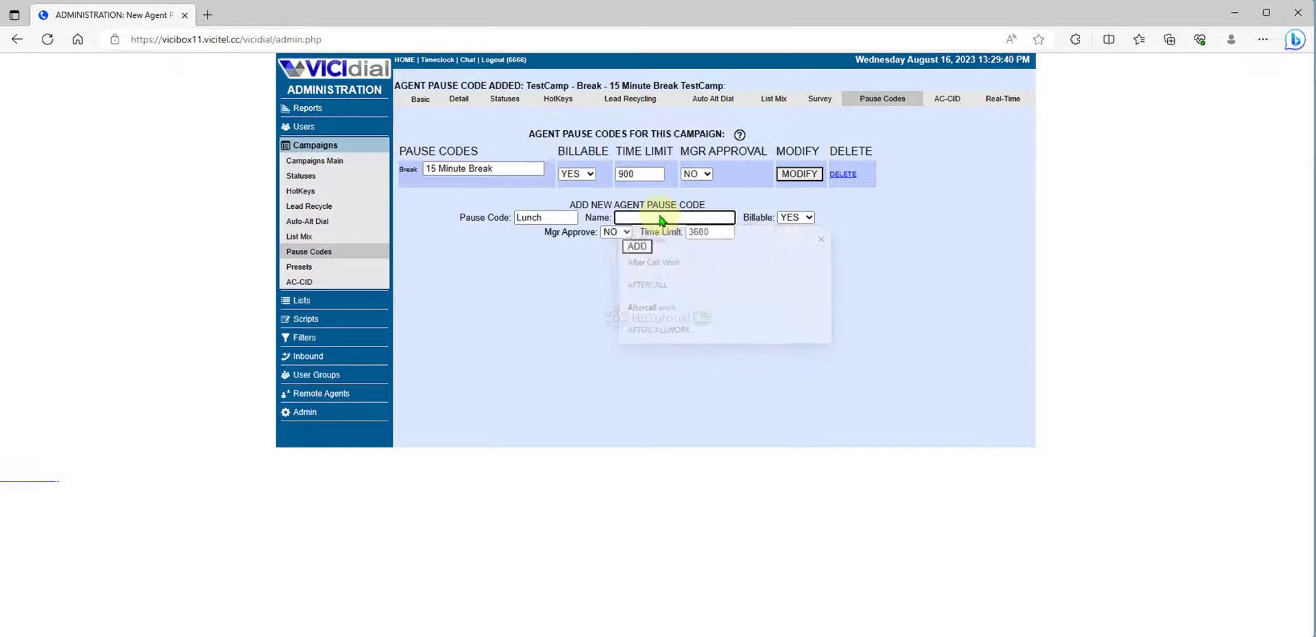
pyautogui.write('hour Lunch')
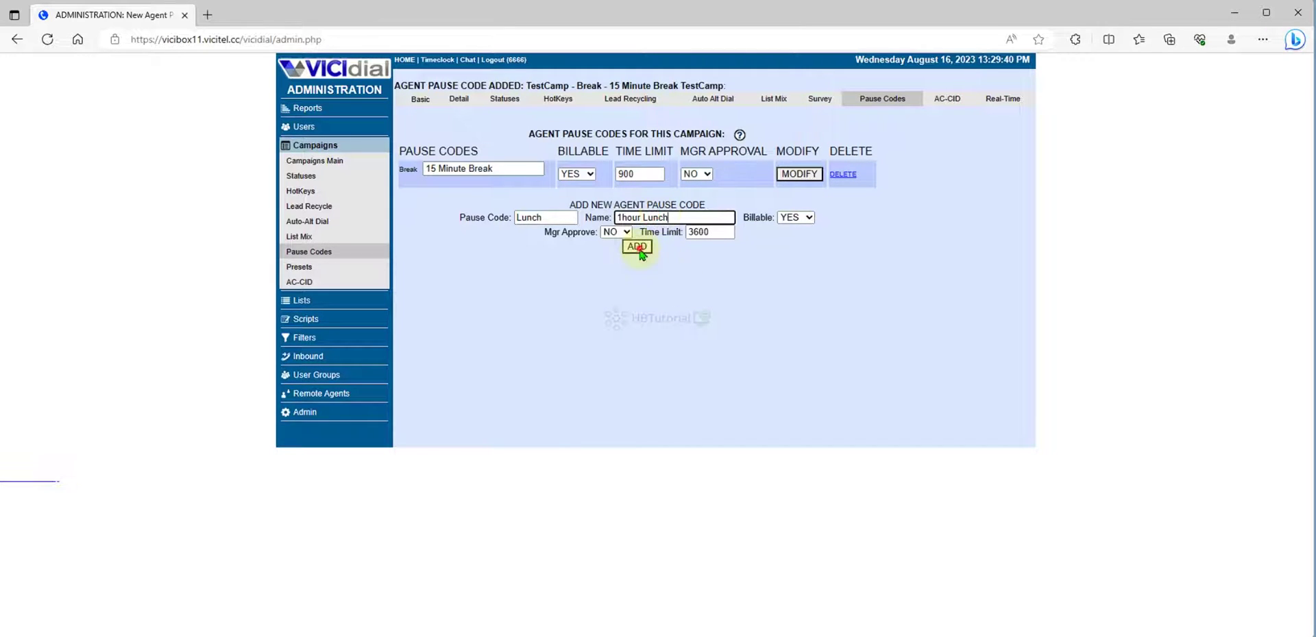
pyautogui.click(637, 247)
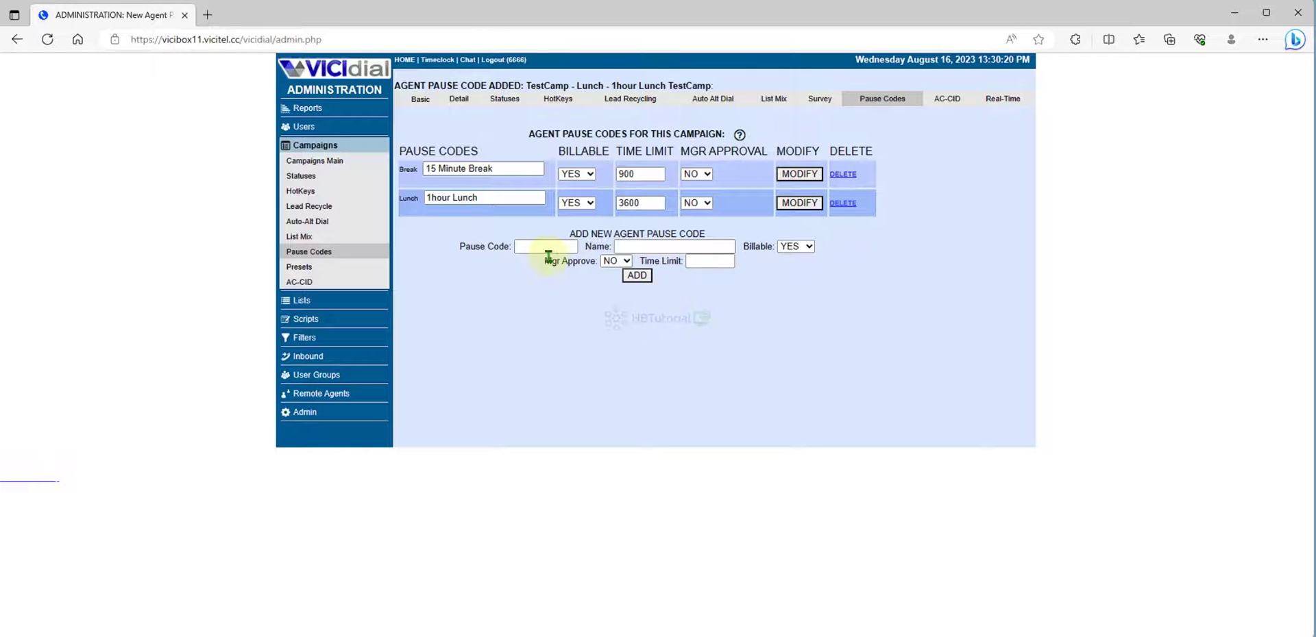
# Add pause code Train named 'Training', billable YES, time limit 65000.
pyautogui.click(534, 248)
pyautogui.write('Traini')
pyautogui.press('BackSpace')
pyautogui.press('Tab')
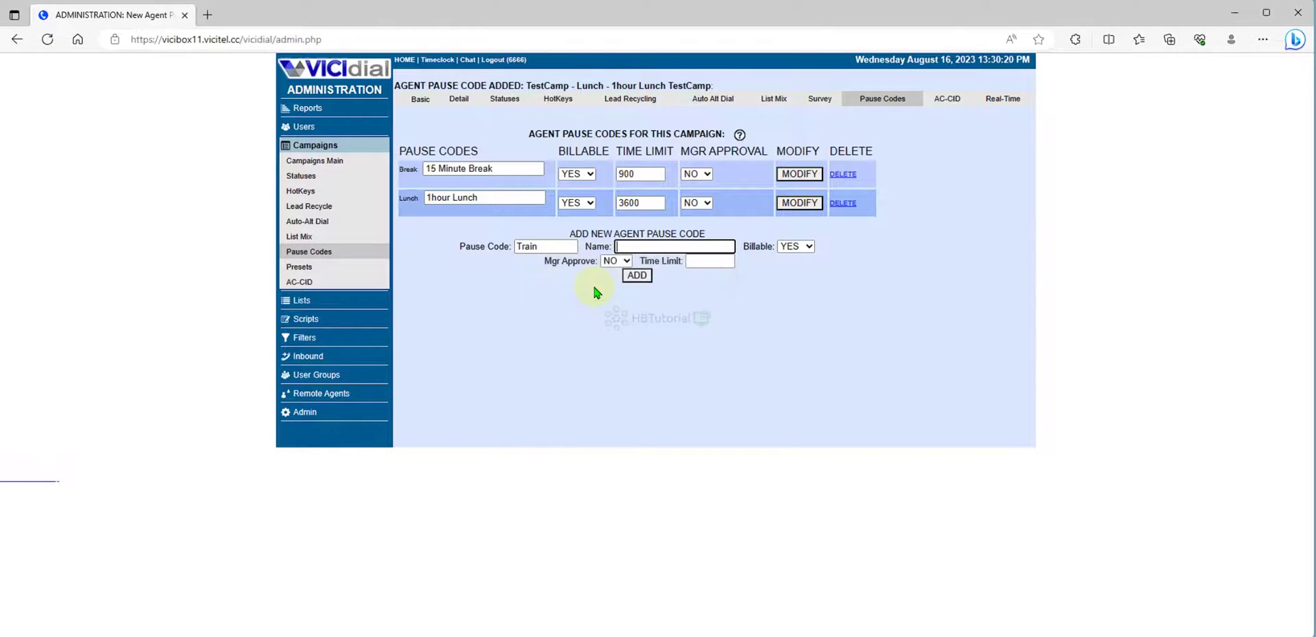
pyautogui.write('Training')
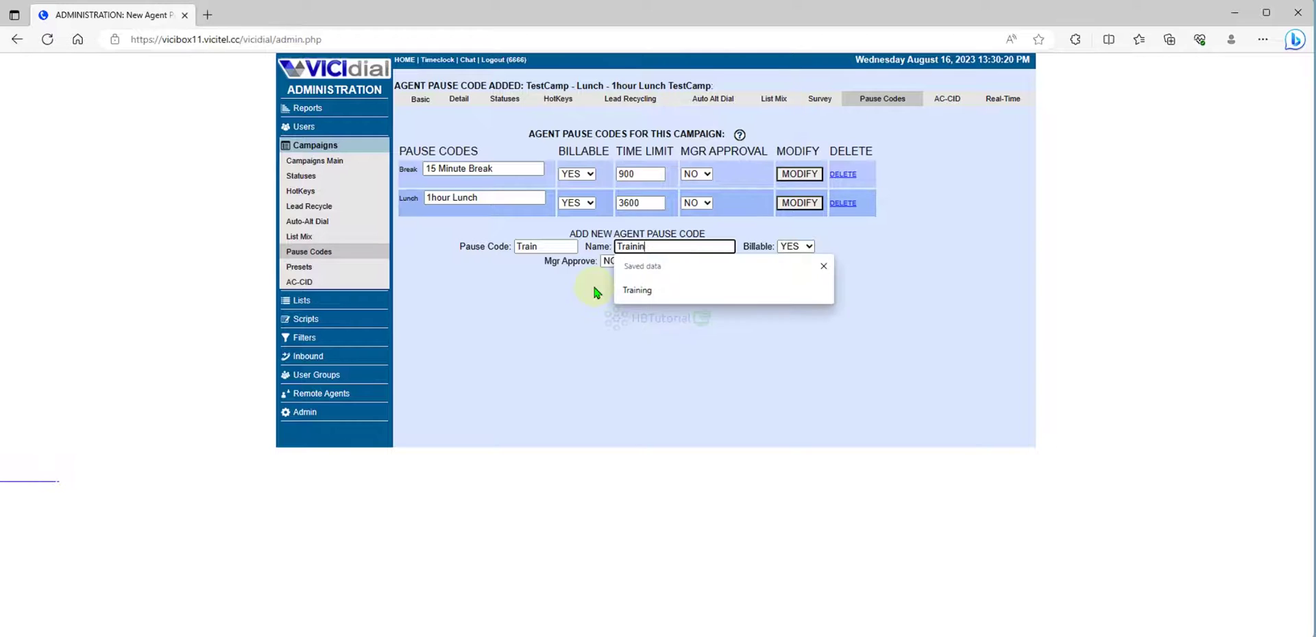
pyautogui.press('Tab')
pyautogui.click(636, 275)
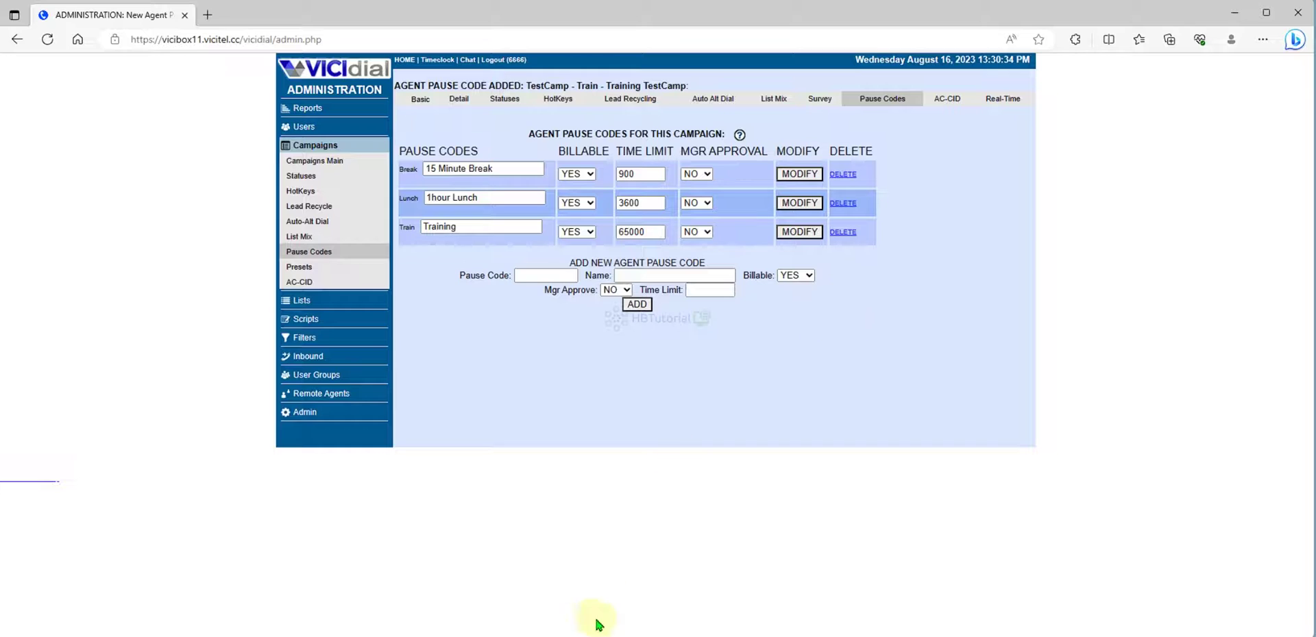
# Log the agent into TestCamp from the re-login window, accepting the inbound groups.
pyautogui.click(688, 582)
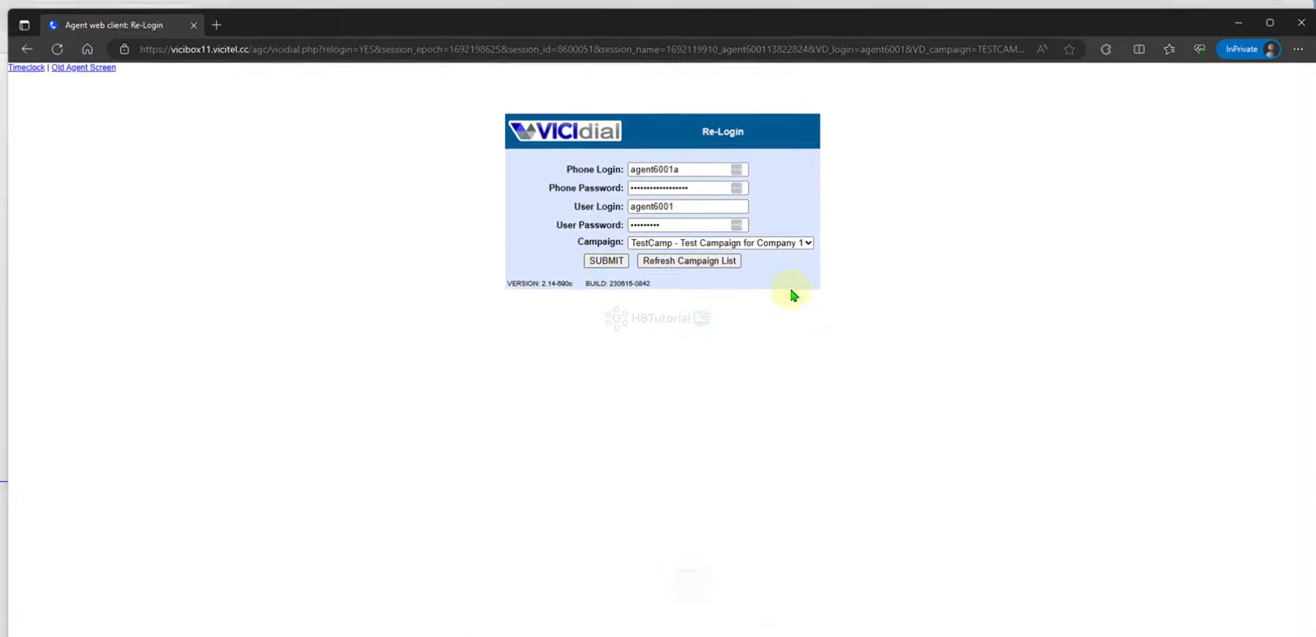
pyautogui.click(606, 259)
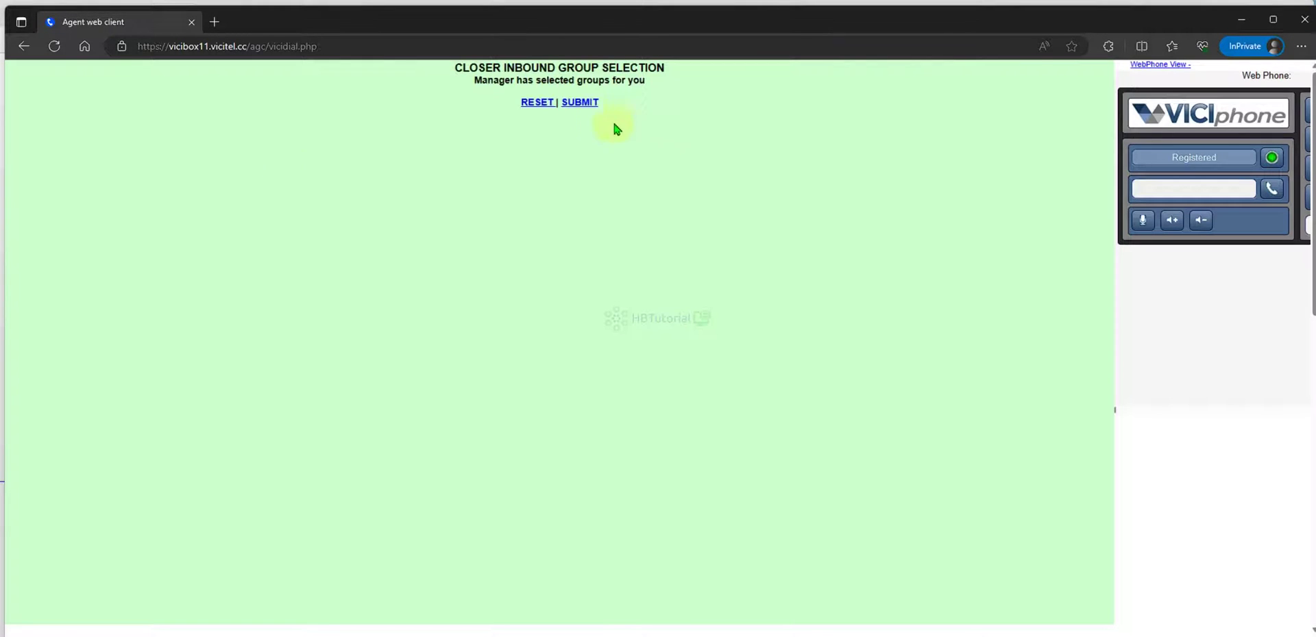
pyautogui.click(584, 103)
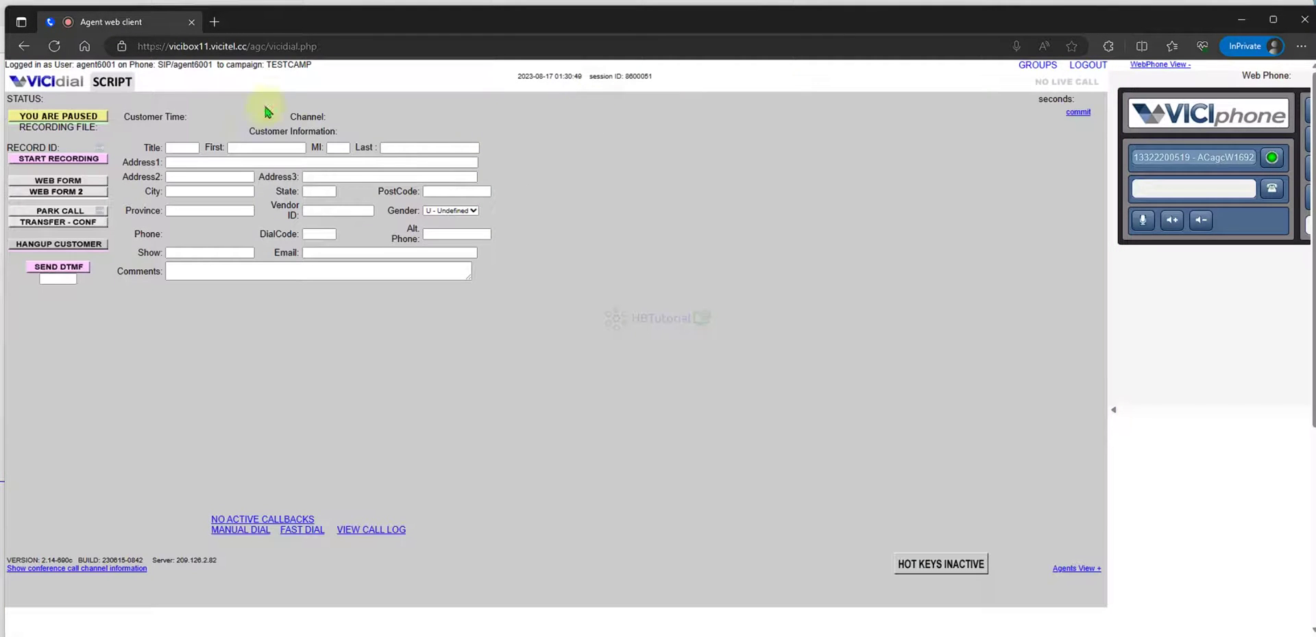
# Set the agent active, clearing the alerts, then return to the admin window.
pyautogui.click(79, 122)
pyautogui.click(79, 122)
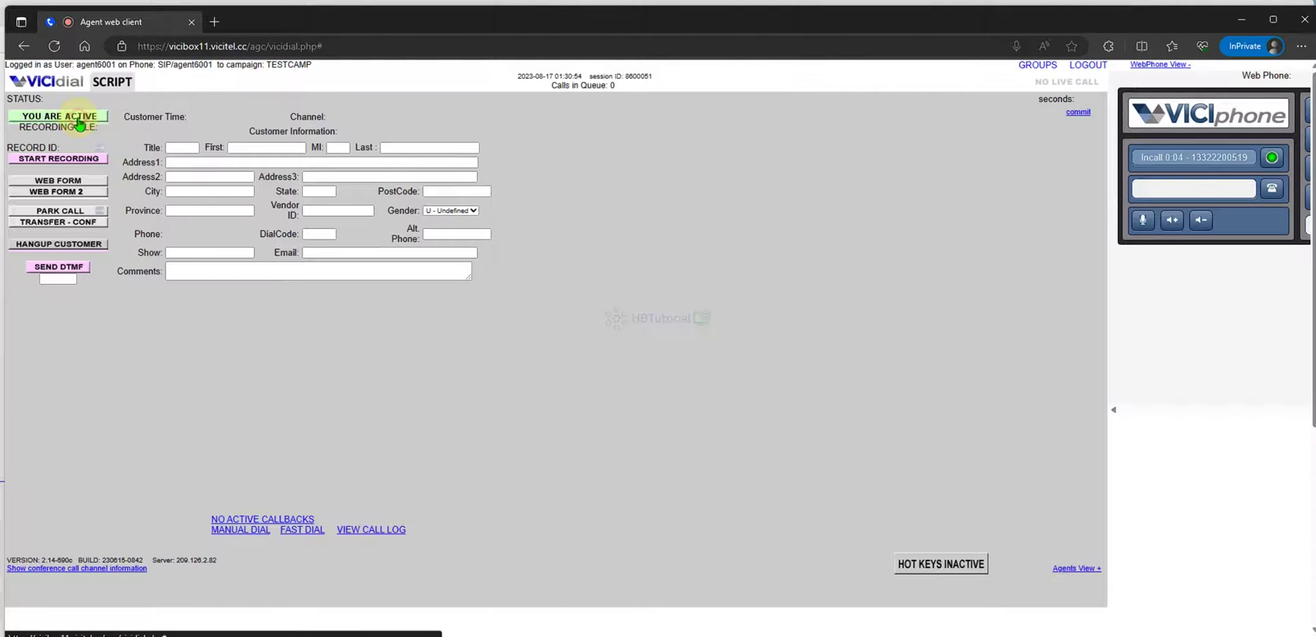
pyautogui.click(81, 123)
pyautogui.click(150, 179)
pyautogui.click(81, 125)
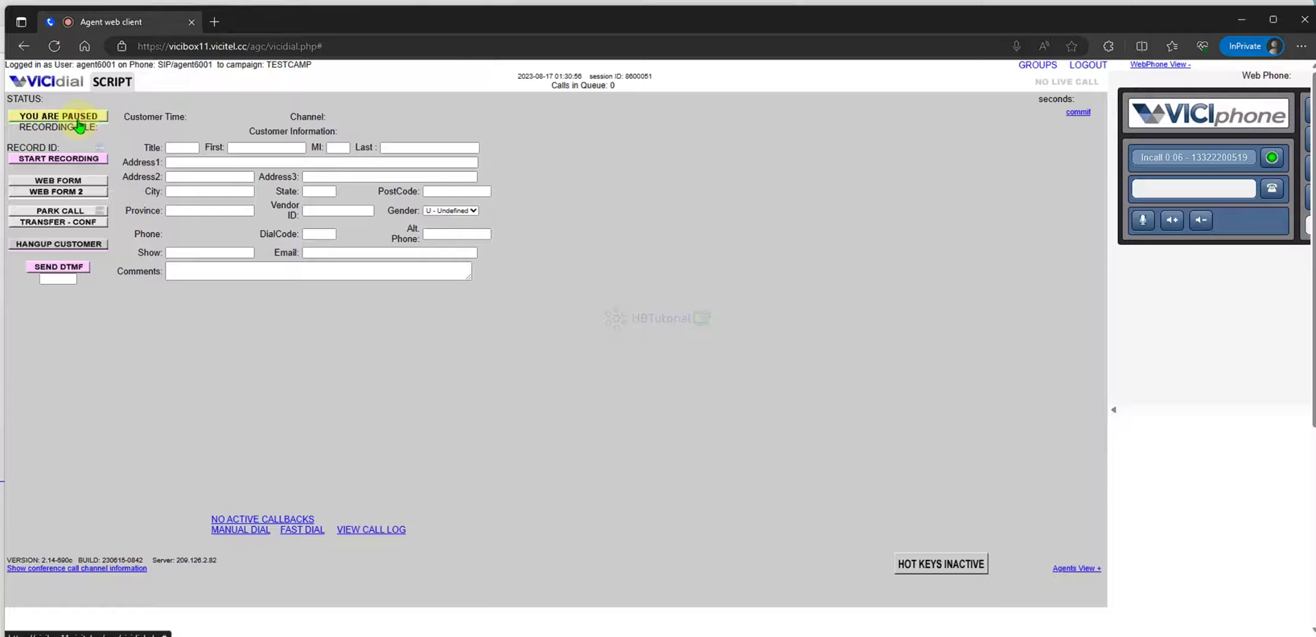
pyautogui.click(80, 124)
pyautogui.click(149, 179)
pyautogui.click(87, 124)
pyautogui.click(597, 426)
pyautogui.moveTo(575, 617)
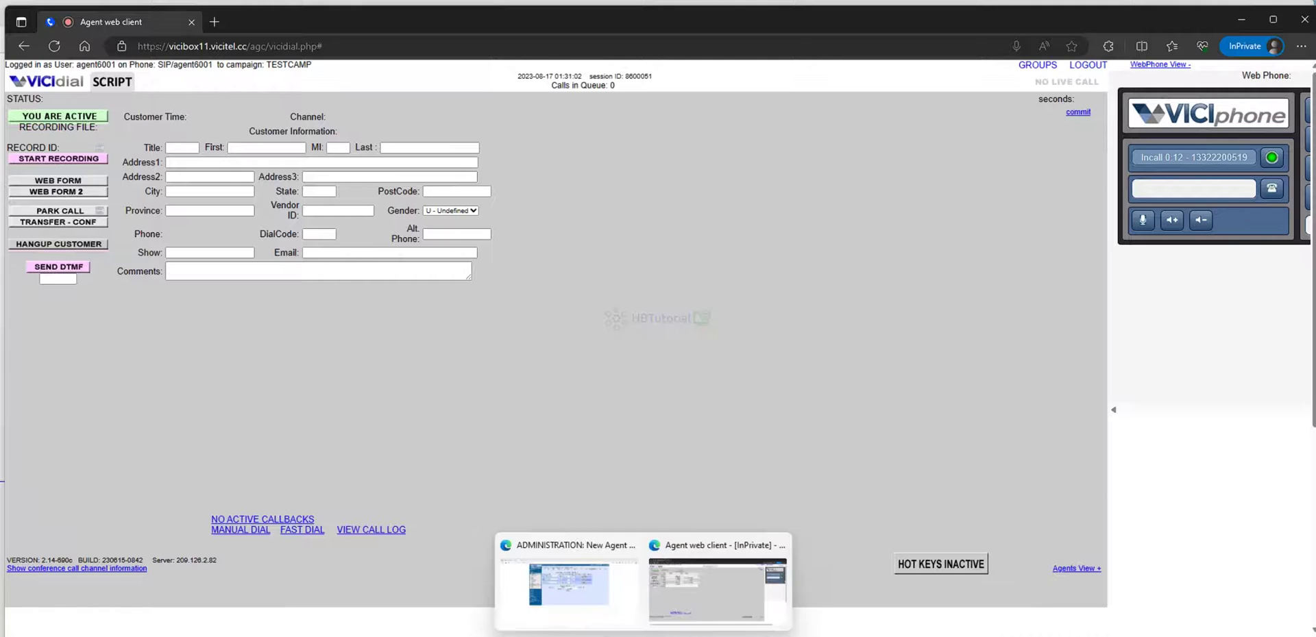
pyautogui.click(583, 579)
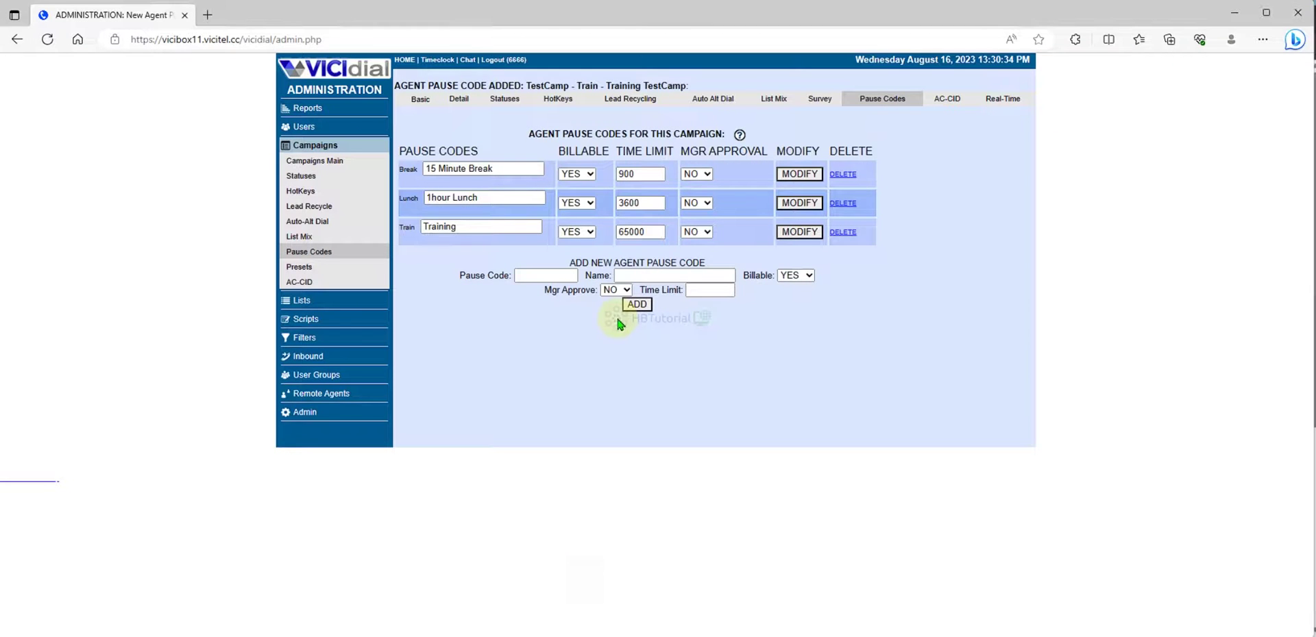
# On TestCamp's Detail page, set Agent Pause Codes Active to FORCE.
pyautogui.click(455, 104)
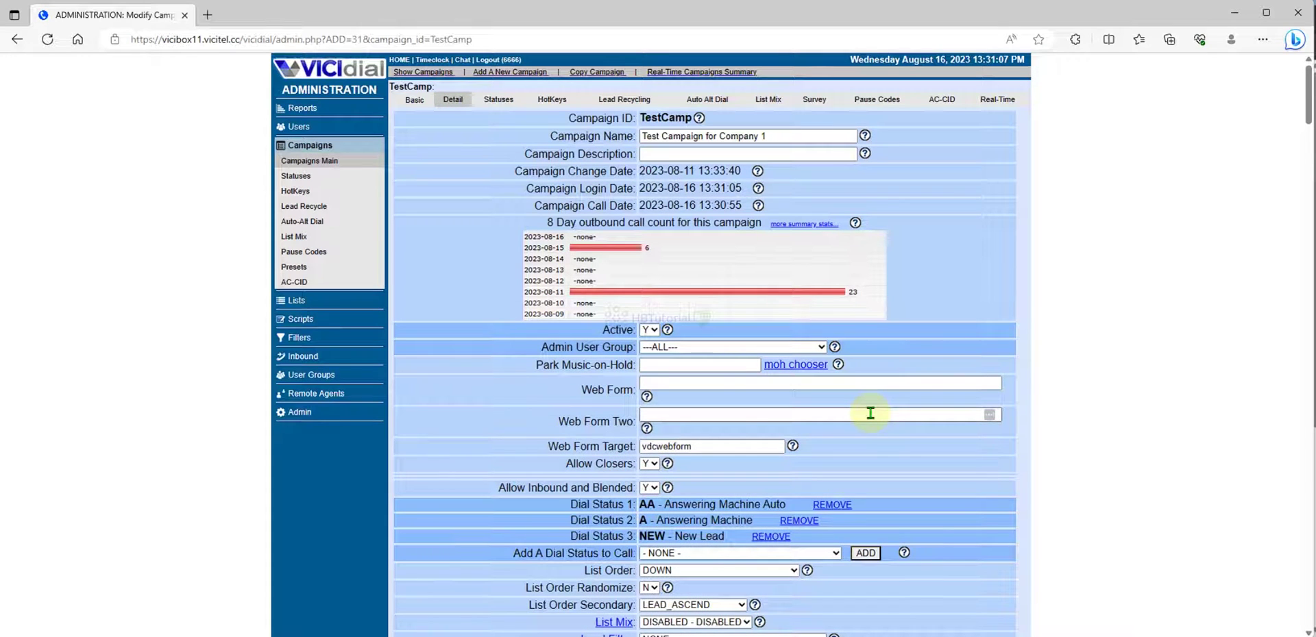
pyautogui.hotkey('ctrl', 'f')
pyautogui.write('pause')
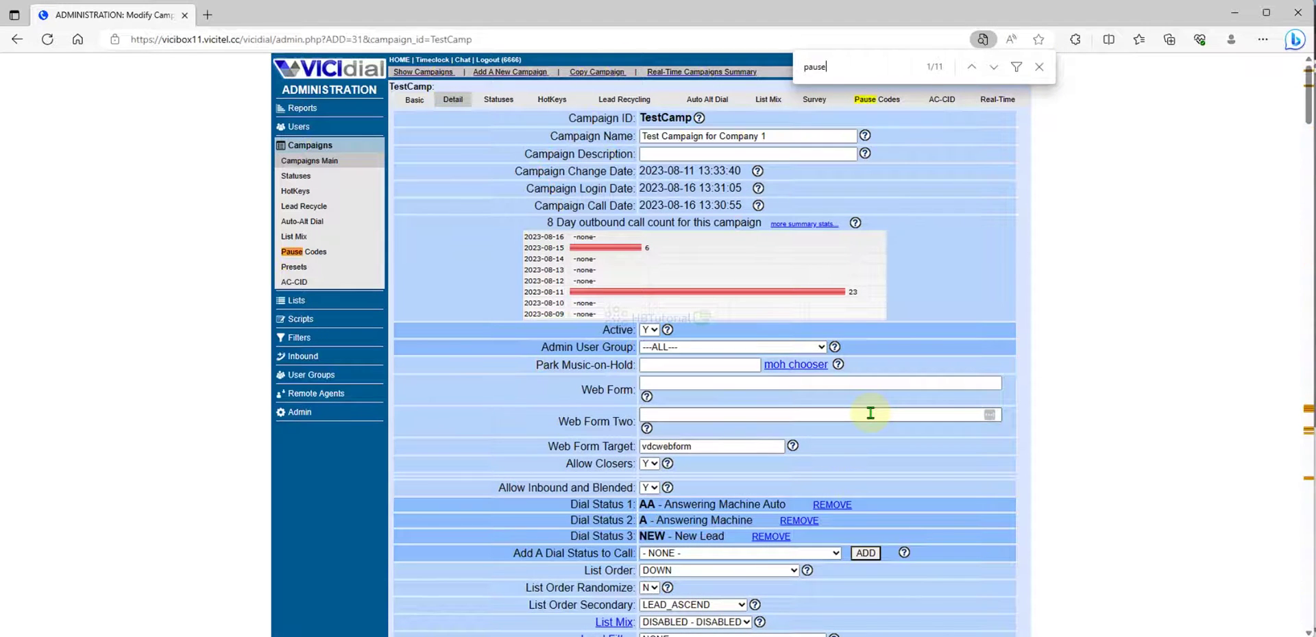
pyautogui.click(993, 66)
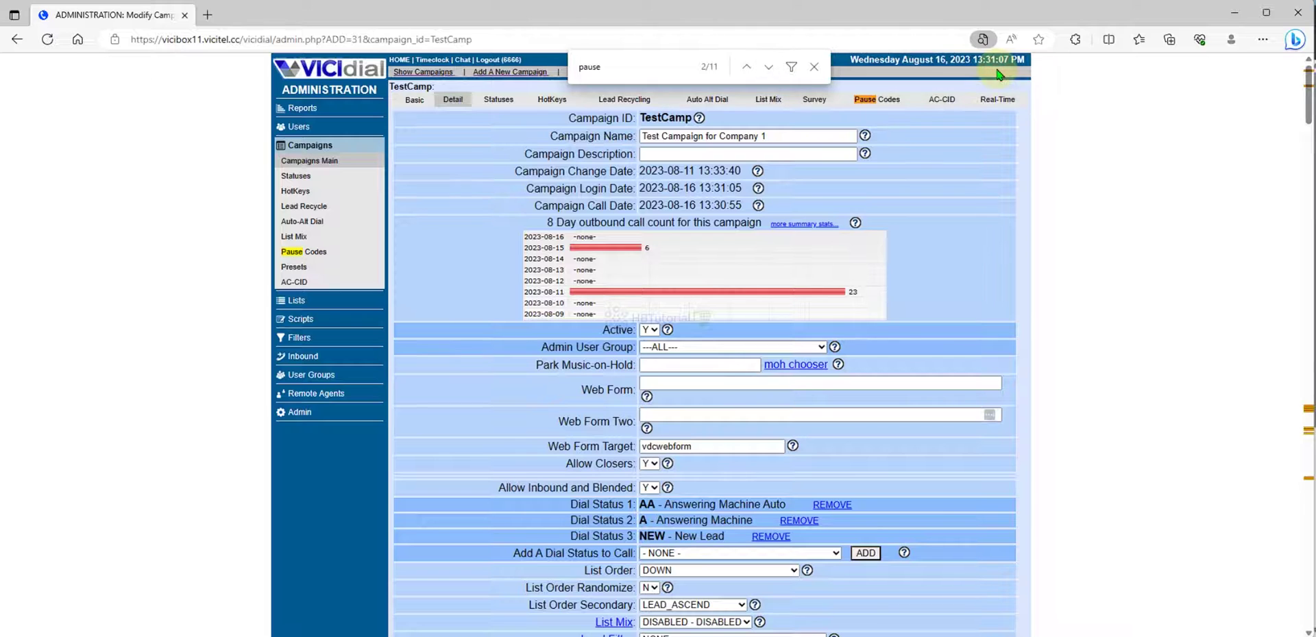
pyautogui.click(768, 66)
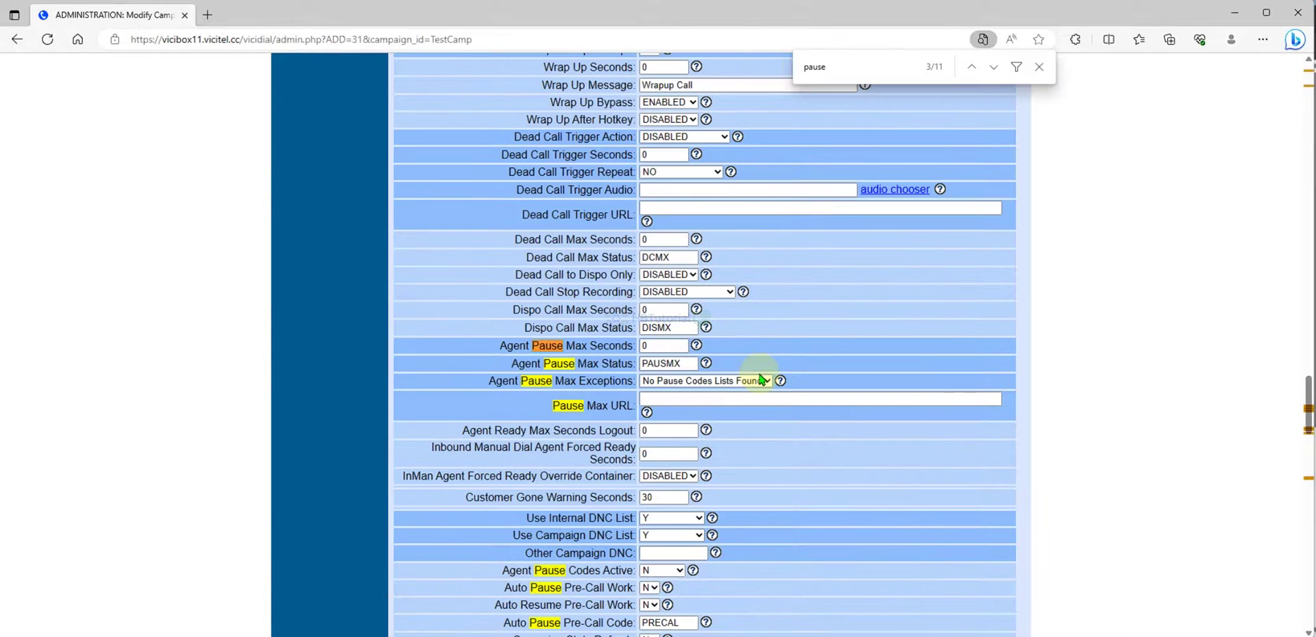
pyautogui.scroll(-7, 858, 348)
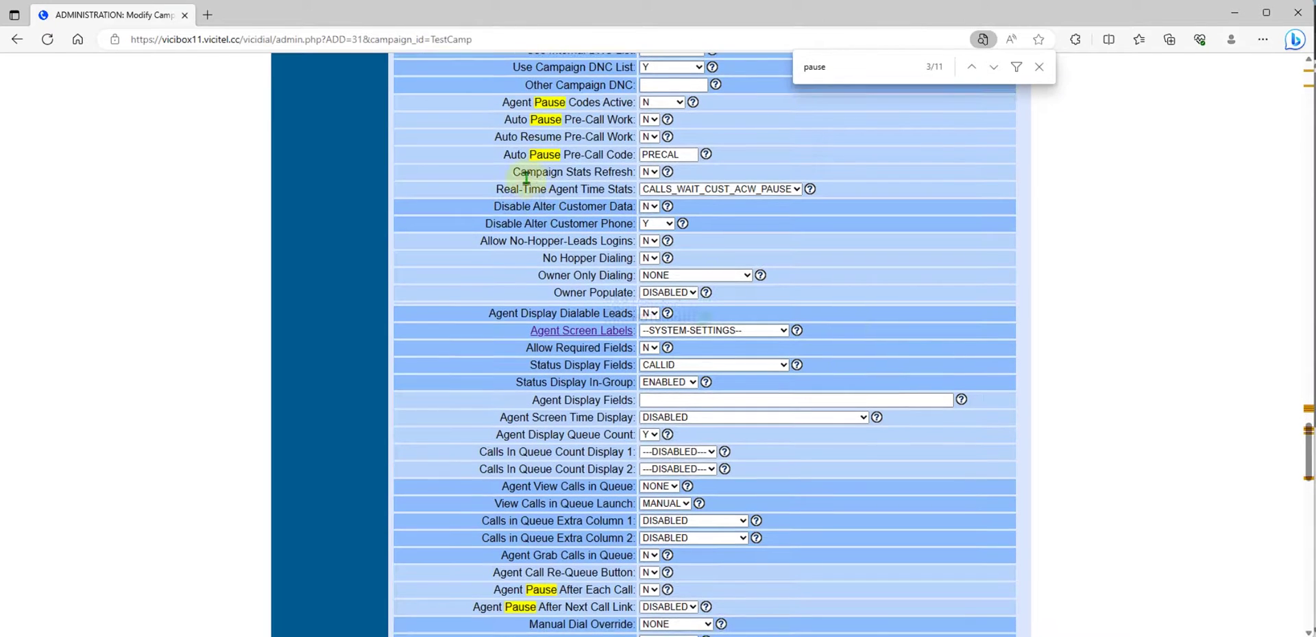
pyautogui.moveTo(500, 103); pyautogui.dragTo(631, 104)
pyautogui.click(662, 103)
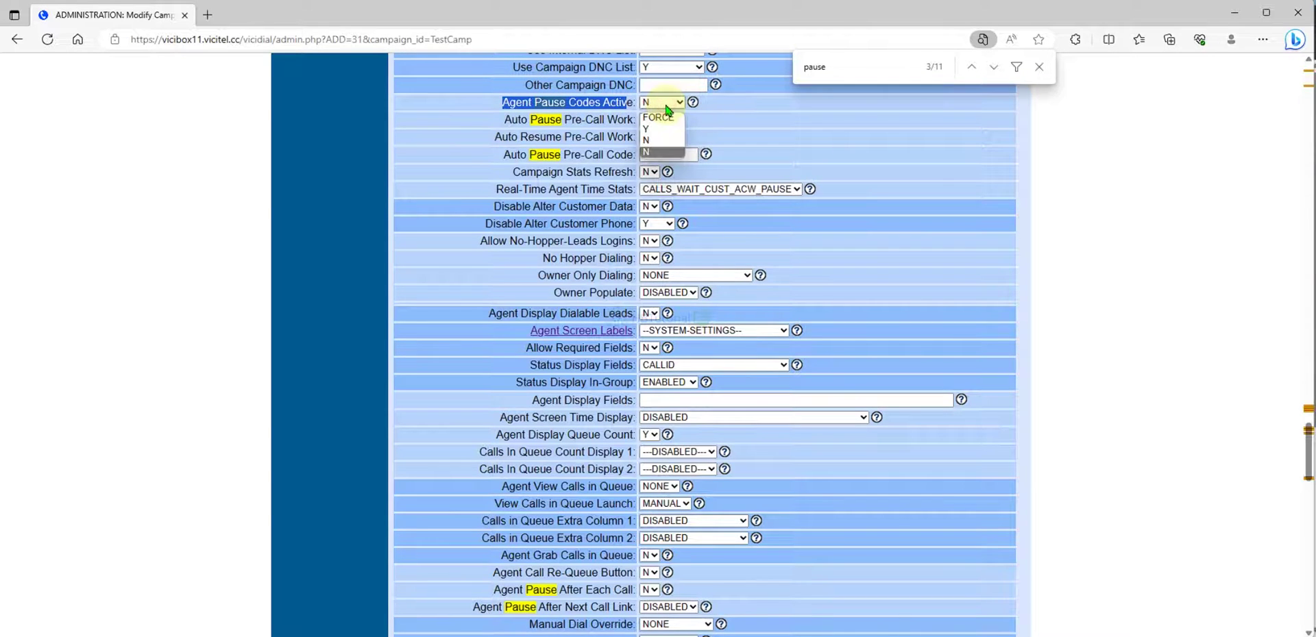
pyautogui.click(662, 118)
pyautogui.click(751, 135)
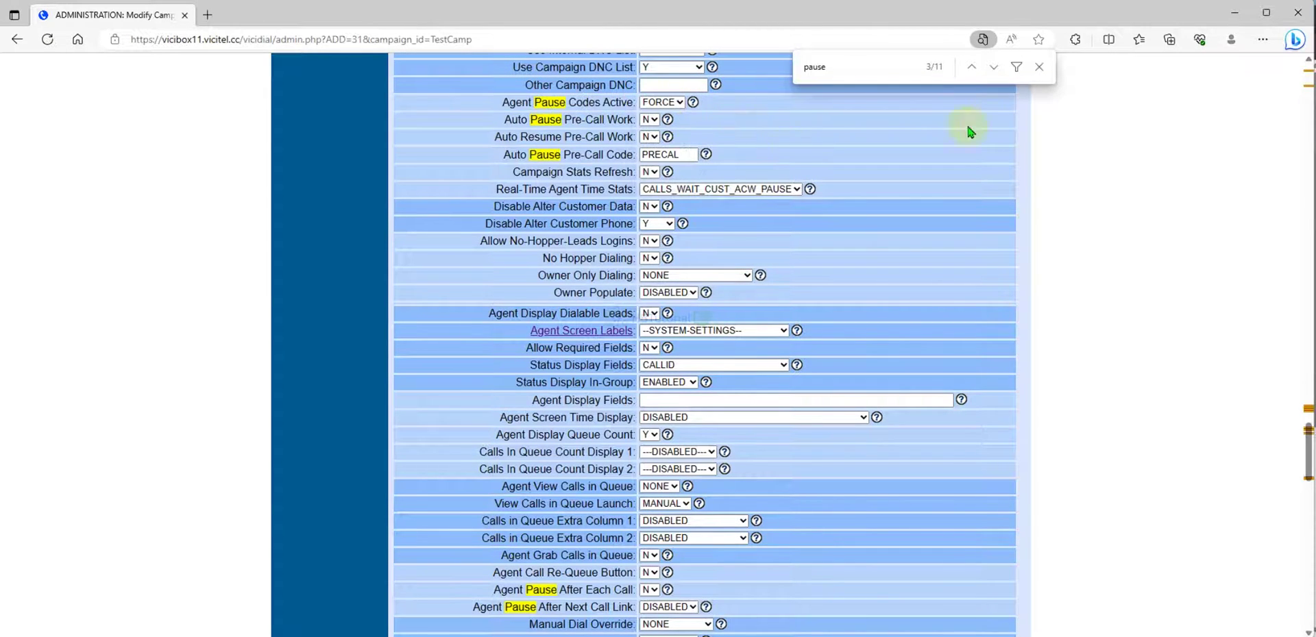
pyautogui.click(1038, 67)
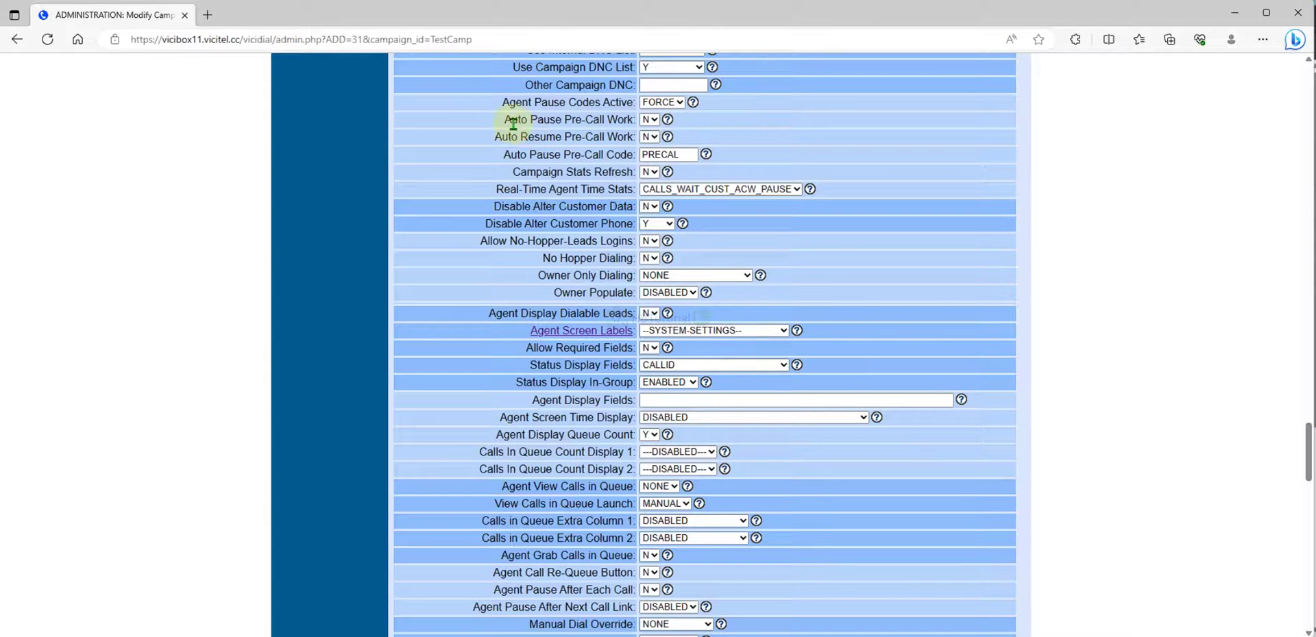
# Review the Auto Pause Pre-Call Work and Pre-Call Code settings, then submit the campaign.
pyautogui.moveTo(506, 121); pyautogui.dragTo(631, 122)
pyautogui.click(717, 123)
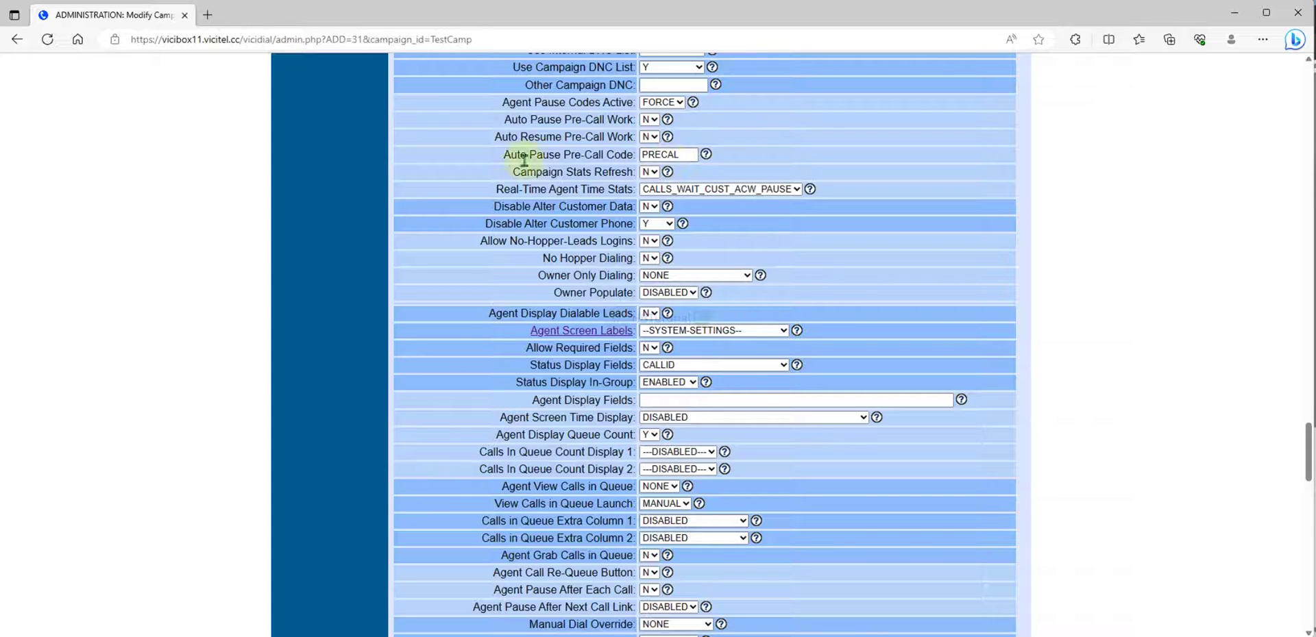
pyautogui.moveTo(504, 155); pyautogui.dragTo(632, 156)
pyautogui.click(820, 159)
pyautogui.scroll(-15, 826, 258)
pyautogui.scroll(7, 830, 259)
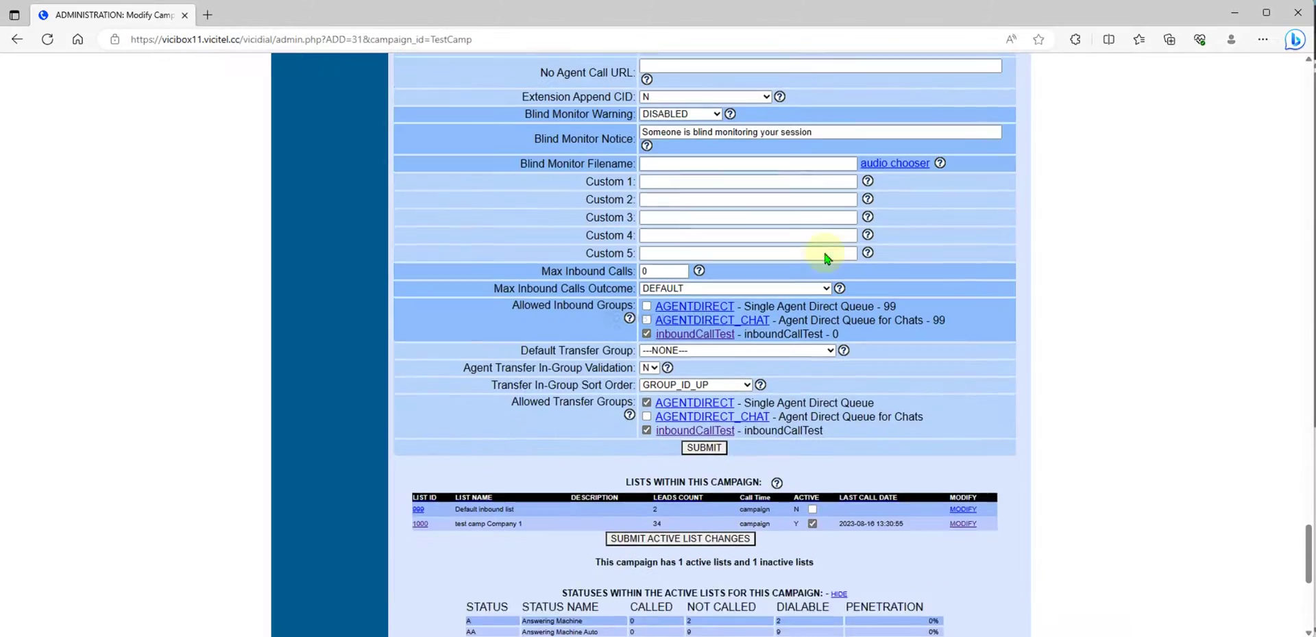
pyautogui.click(704, 493)
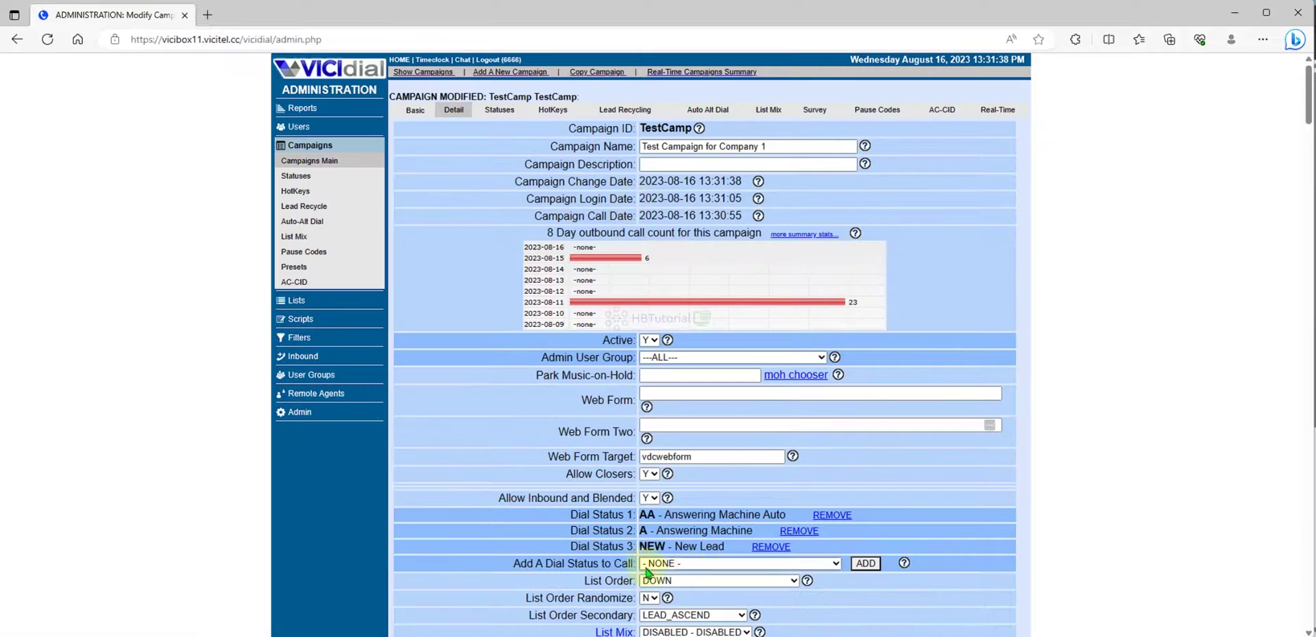
# Check the agent's PAUSED status on Real-Time, then log the agent out and back into TestCamp.
pyautogui.click(1002, 110)
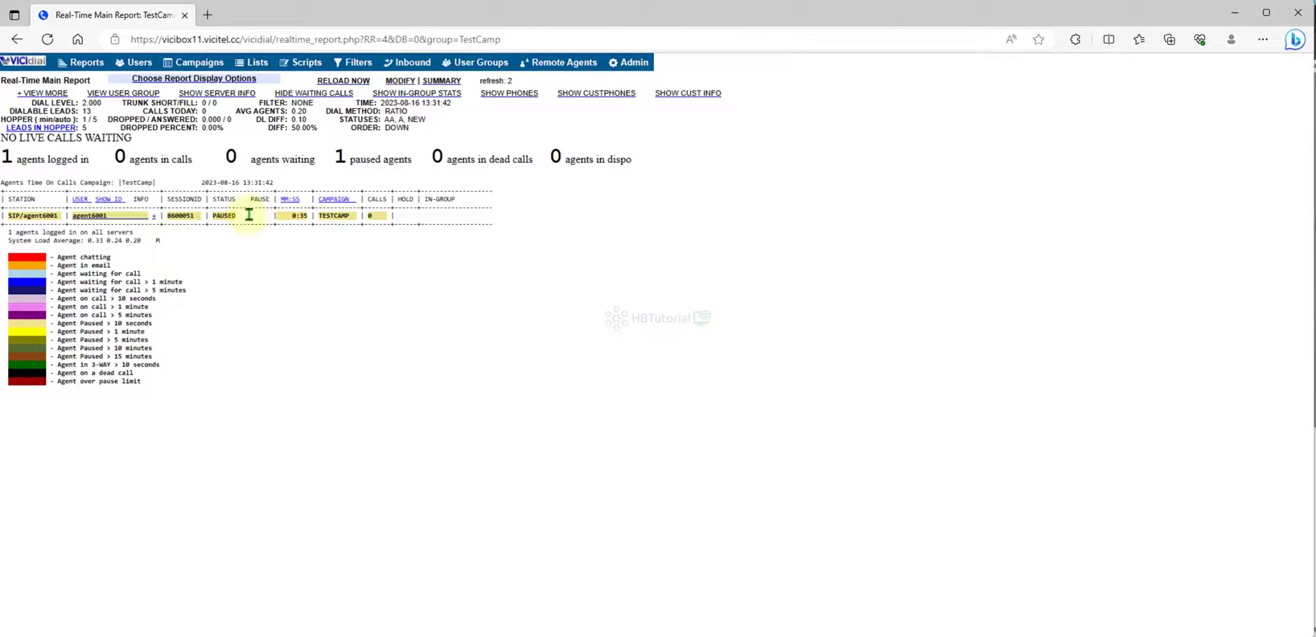
pyautogui.moveTo(209, 216); pyautogui.dragTo(229, 215)
pyautogui.moveTo(641, 634)
pyautogui.click(713, 558)
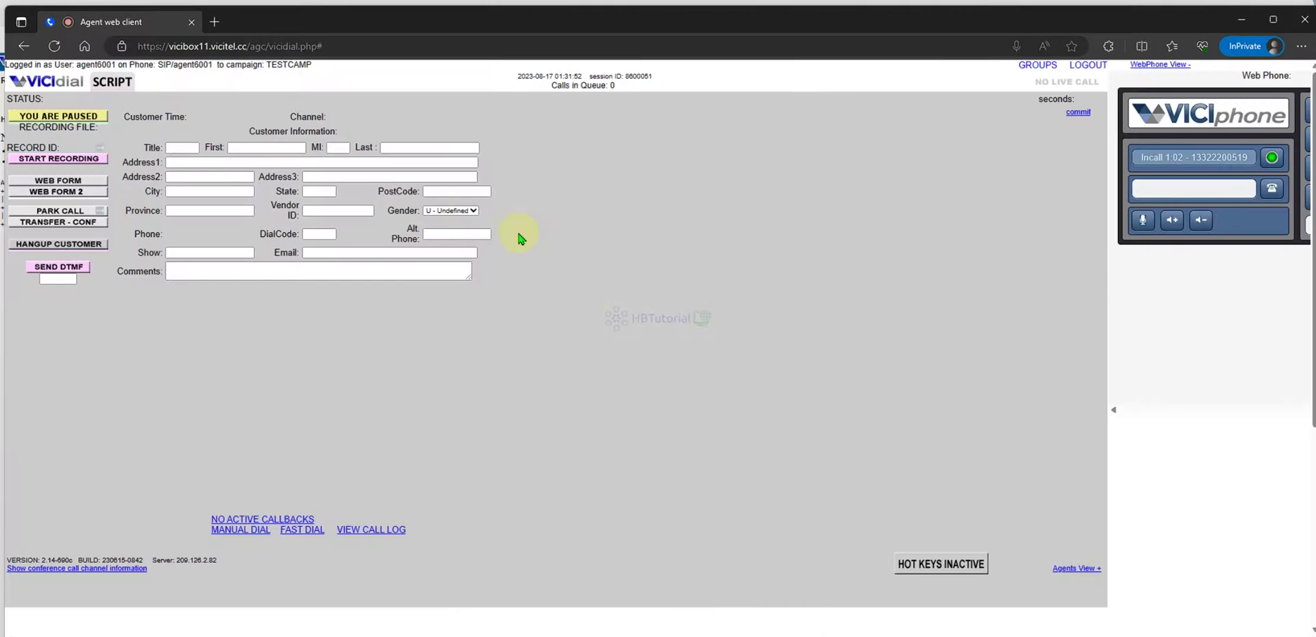
pyautogui.click(1088, 68)
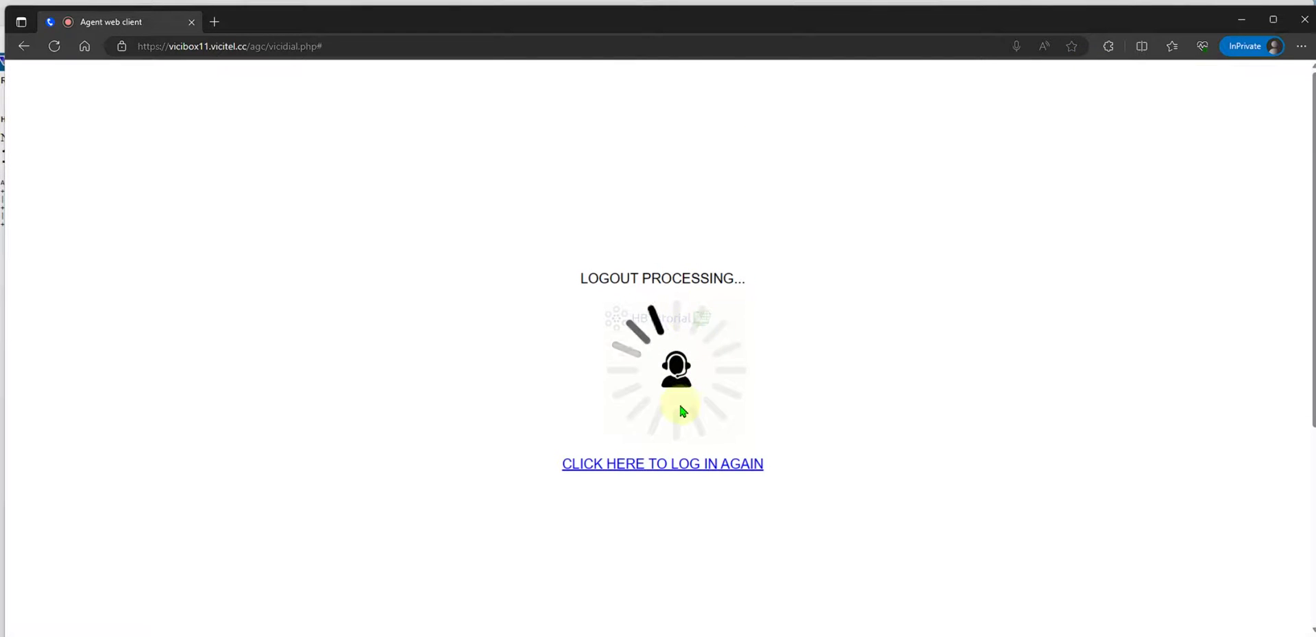
pyautogui.click(669, 465)
pyautogui.click(602, 260)
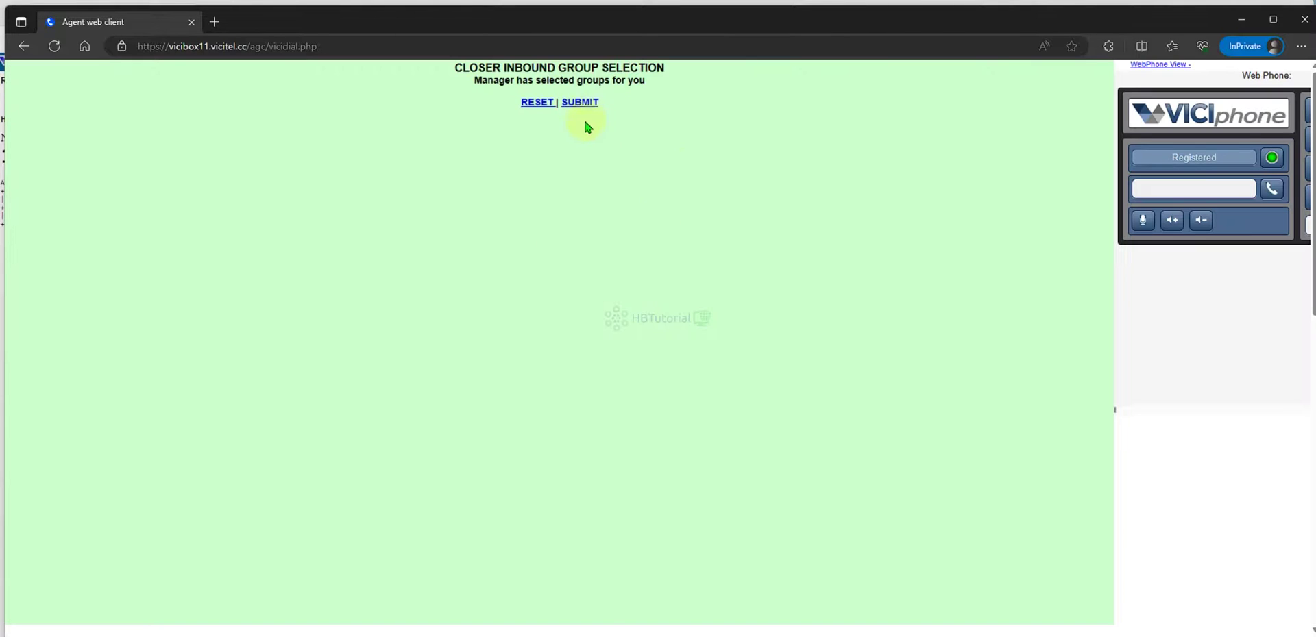
# Accept the inbound groups, go active, check Real-Time, then pause to get the pause-code prompt.
pyautogui.click(580, 103)
pyautogui.moveTo(643, 634)
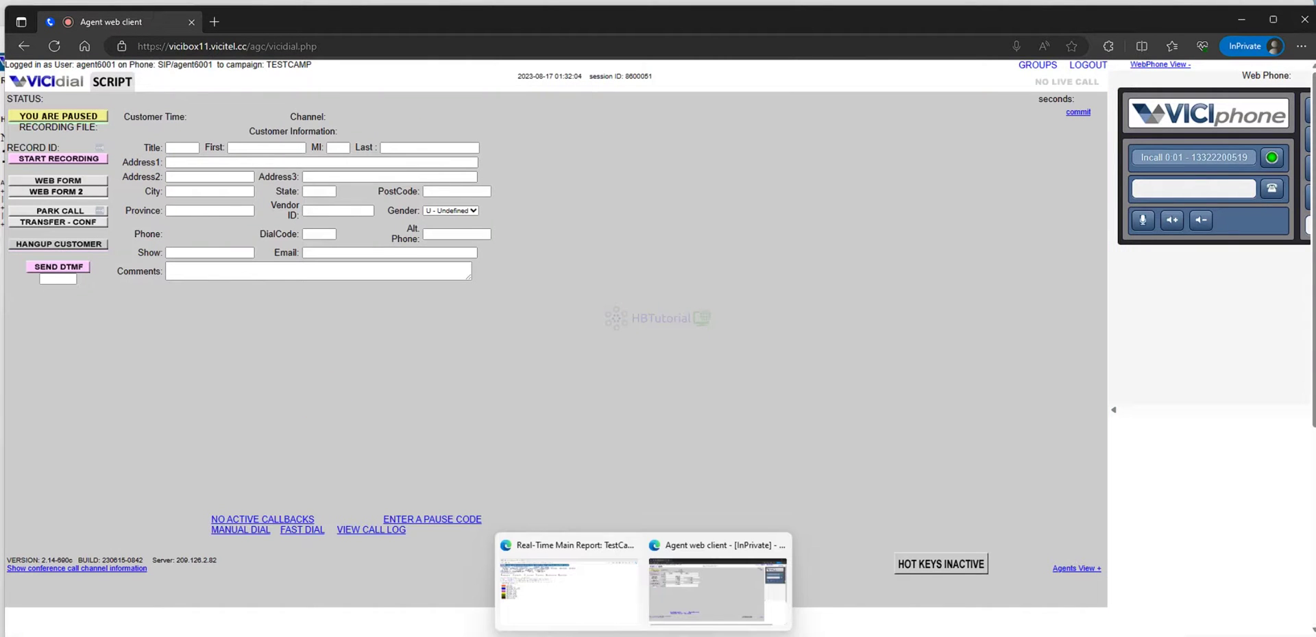
pyautogui.click(73, 117)
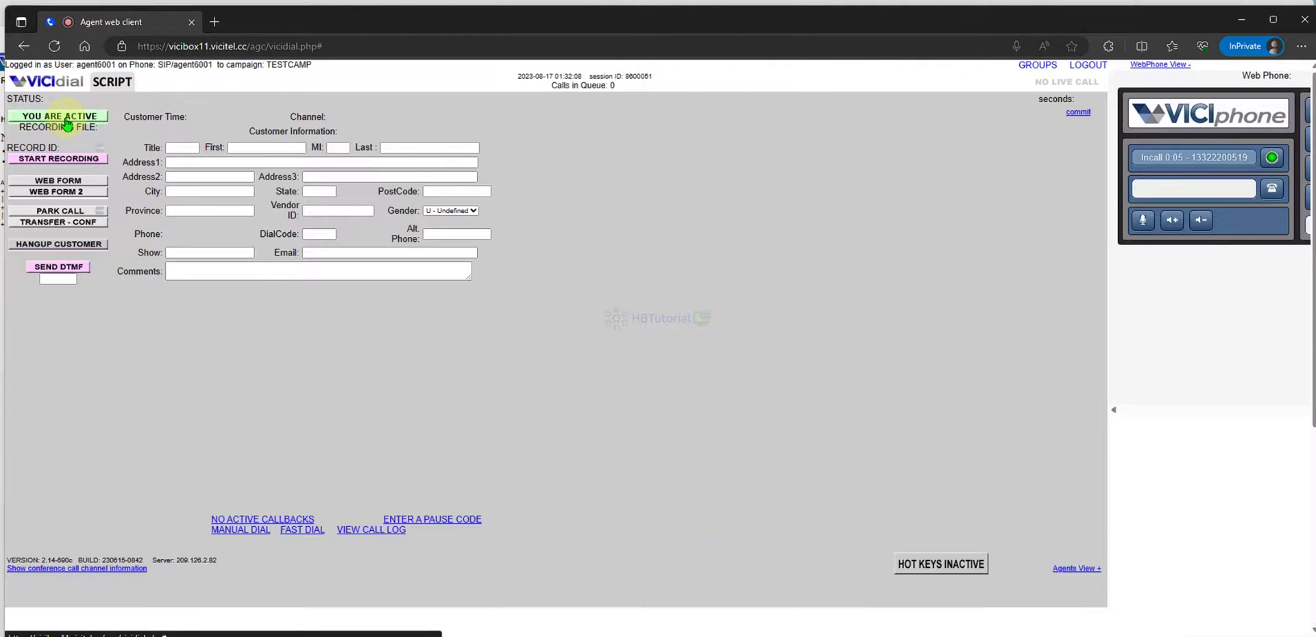
pyautogui.moveTo(676, 624)
pyautogui.click(573, 595)
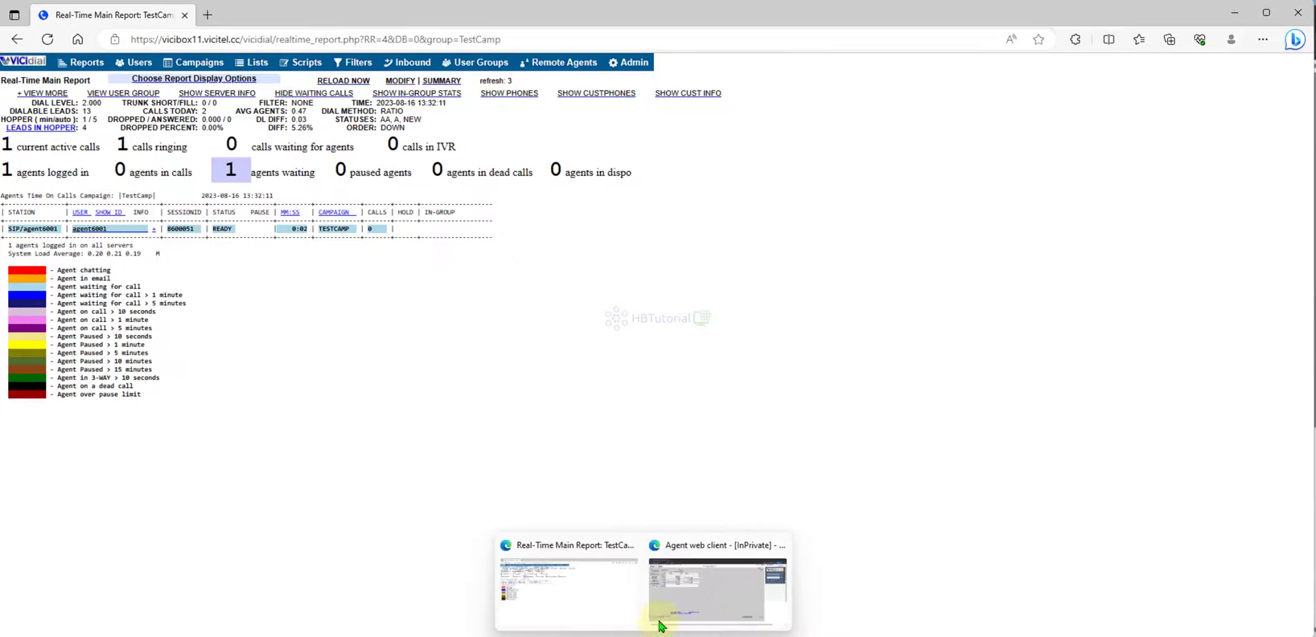
pyautogui.click(668, 599)
pyautogui.click(66, 119)
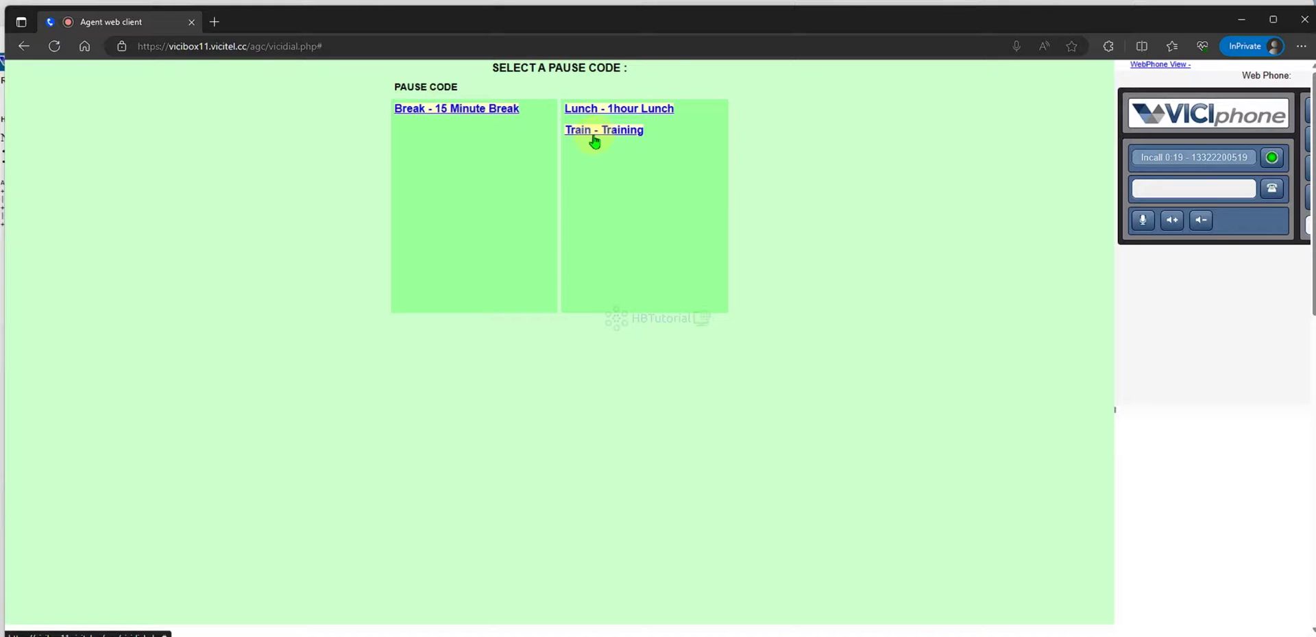
# Pause the agent with the Lunch code and check the real-time report.
pyautogui.click(590, 109)
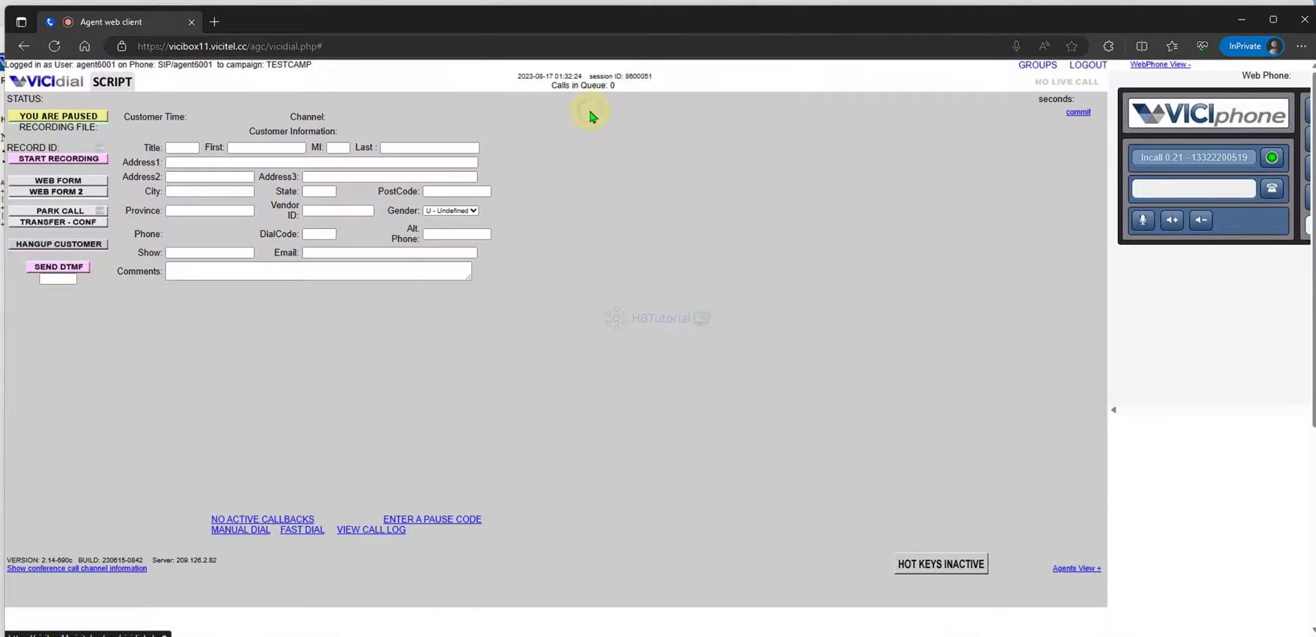
pyautogui.moveTo(644, 630)
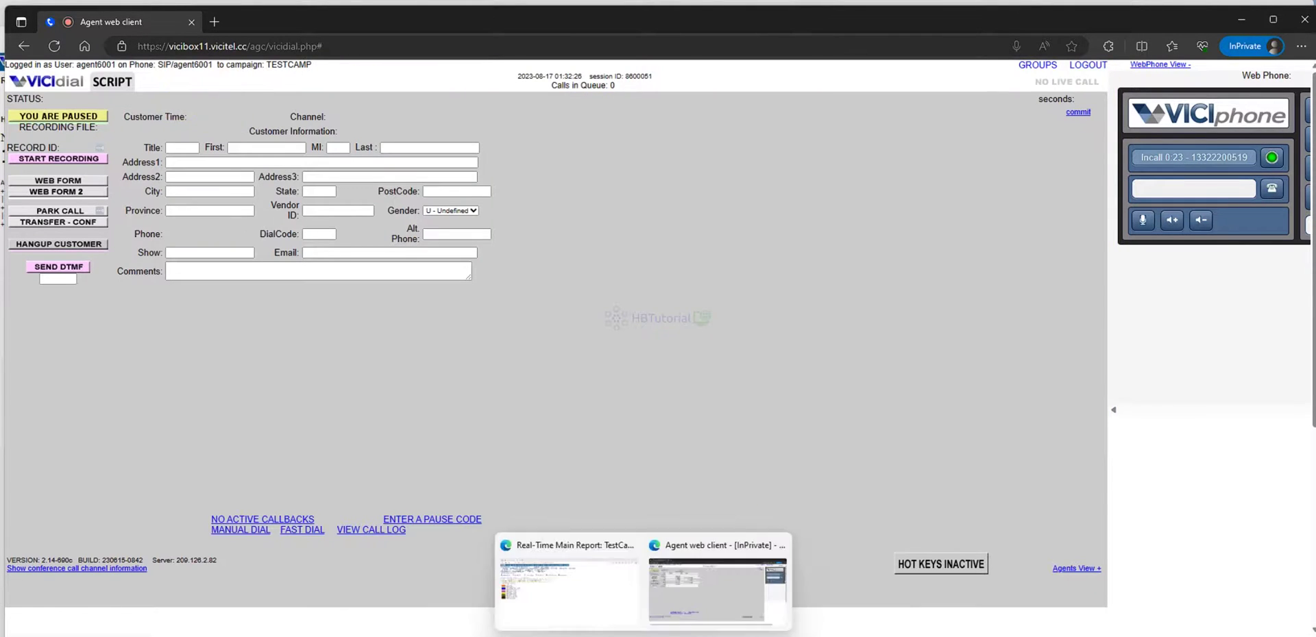
pyautogui.click(570, 596)
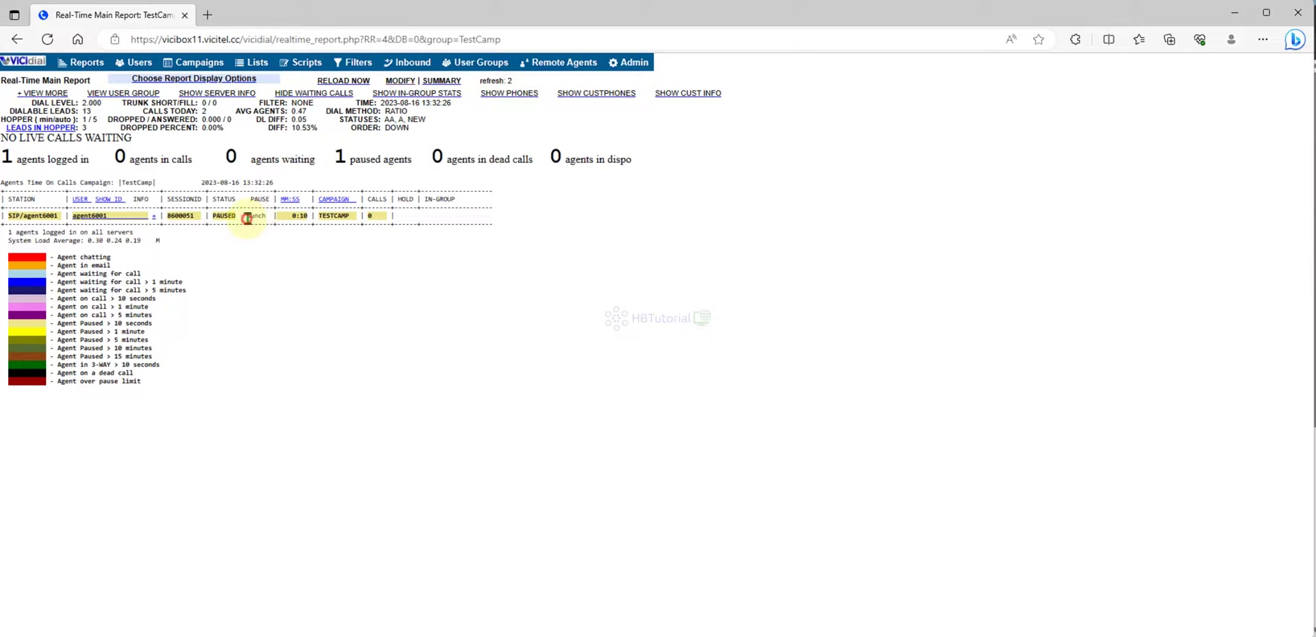
pyautogui.click(265, 272)
# Back in the agent client, pause again and choose the Train - Training code.
pyautogui.moveTo(685, 632)
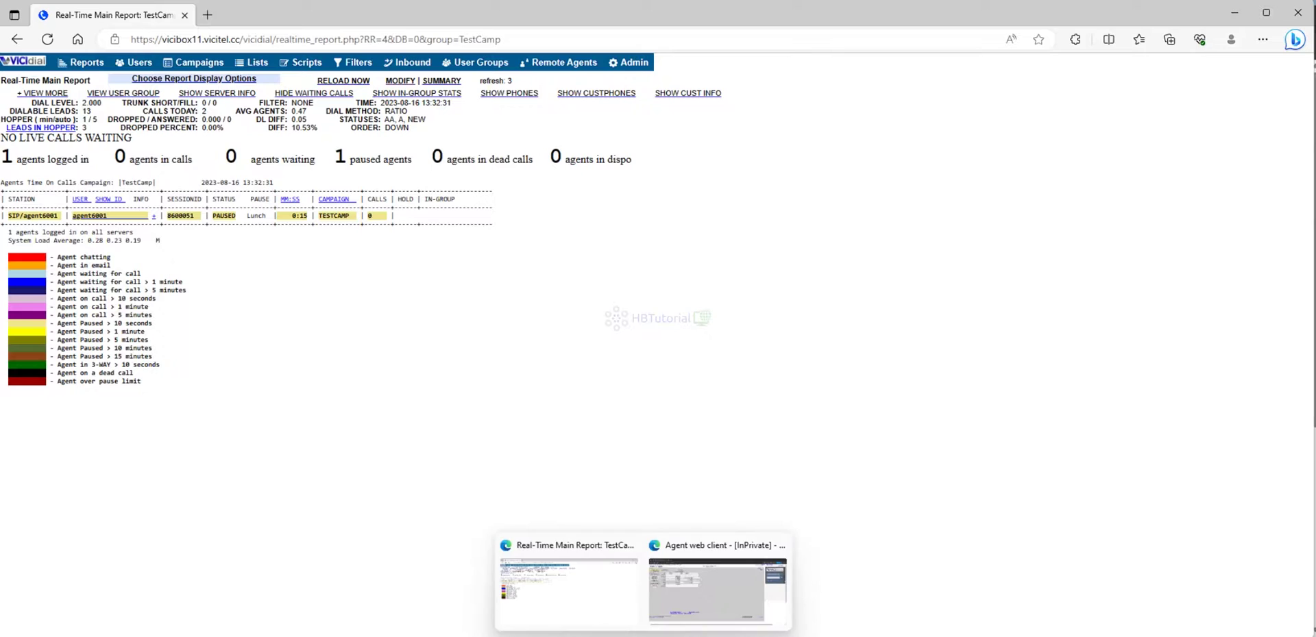
pyautogui.click(720, 589)
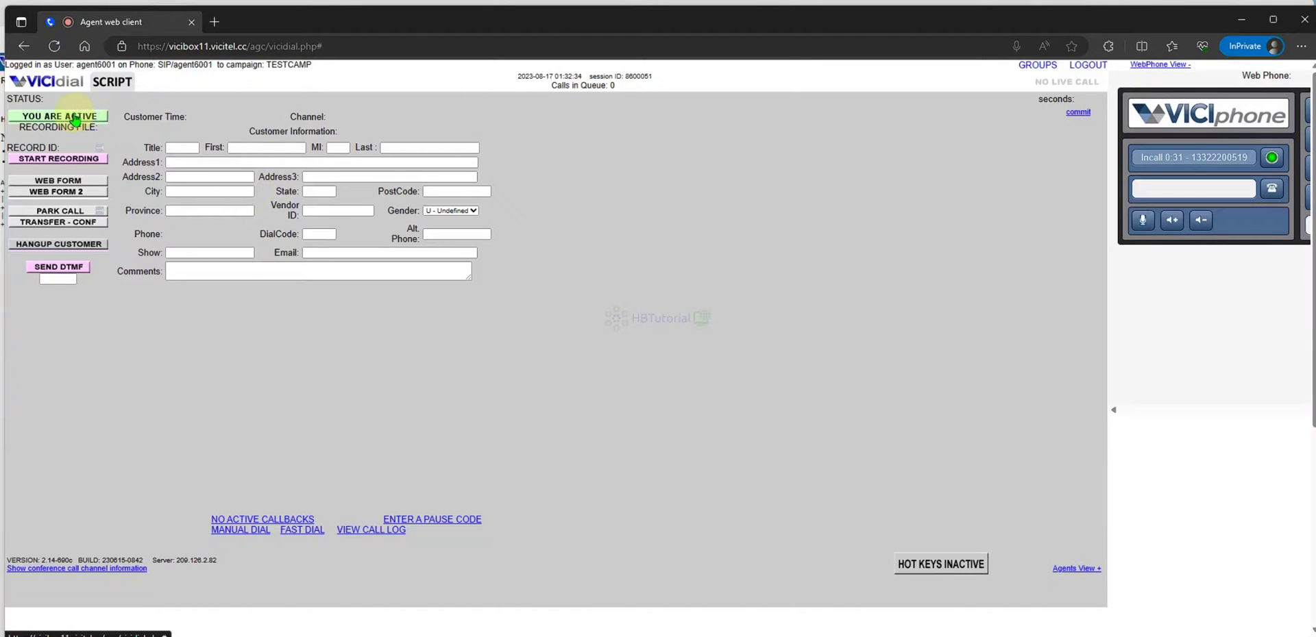
pyautogui.click(72, 115)
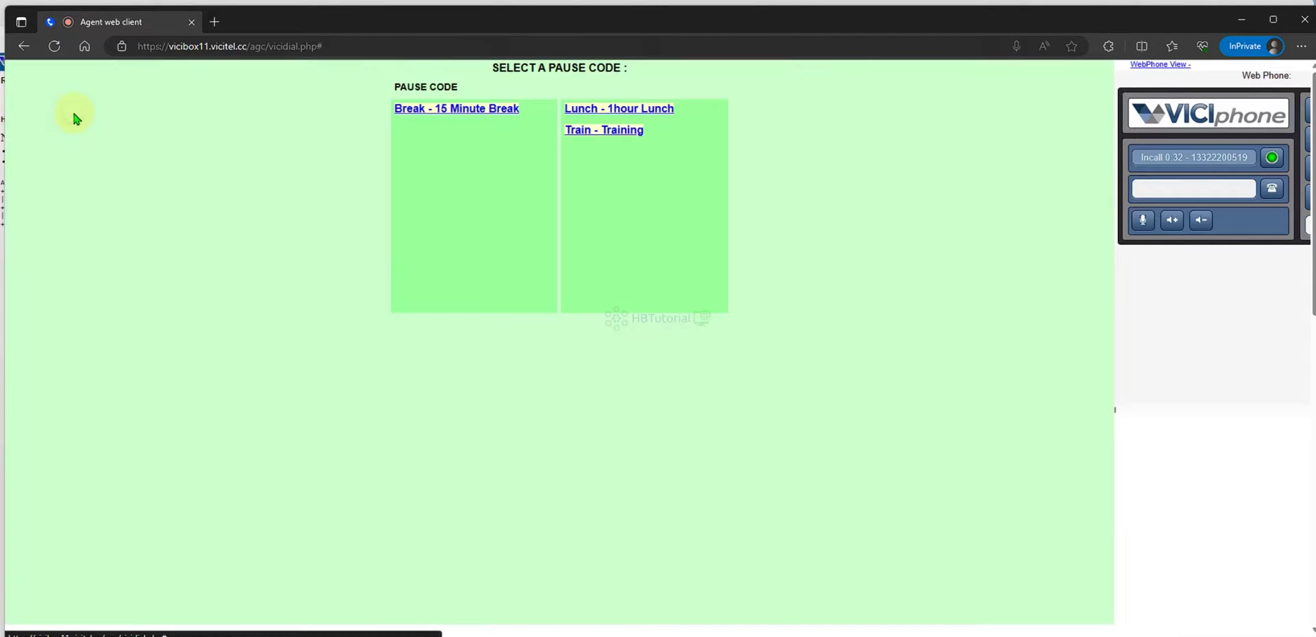
pyautogui.click(614, 136)
# Confirm the real-time report shows the agent's row as PAUSED with Train.
pyautogui.moveTo(671, 632)
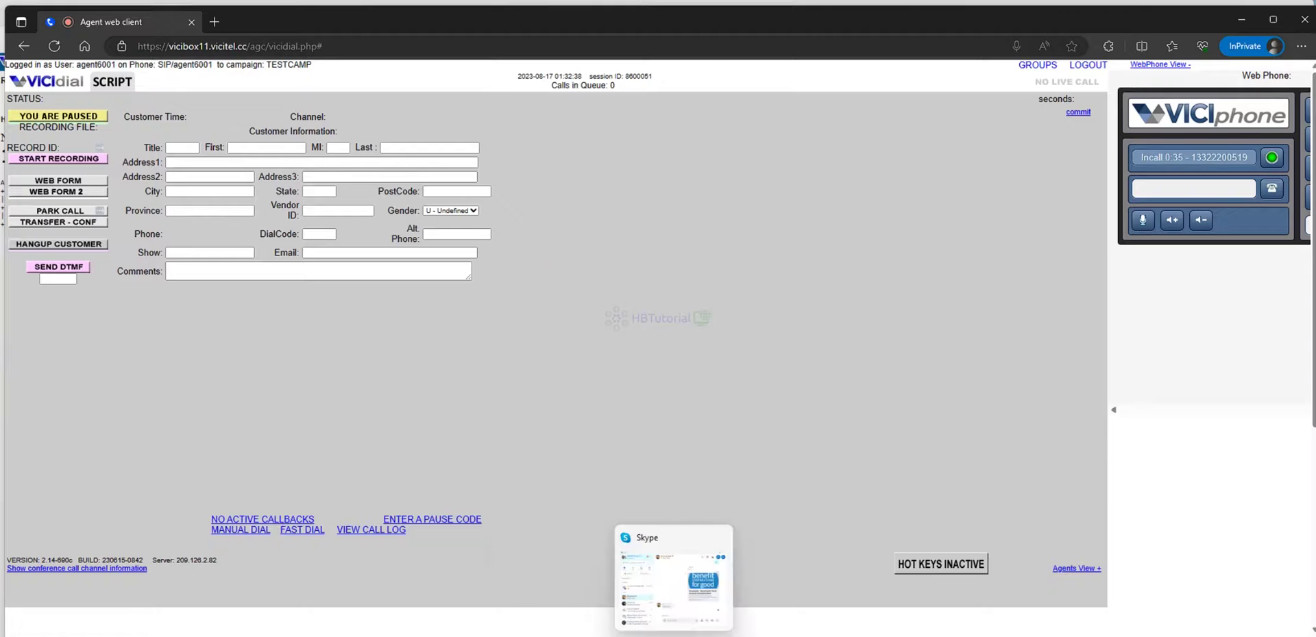
pyautogui.click(587, 585)
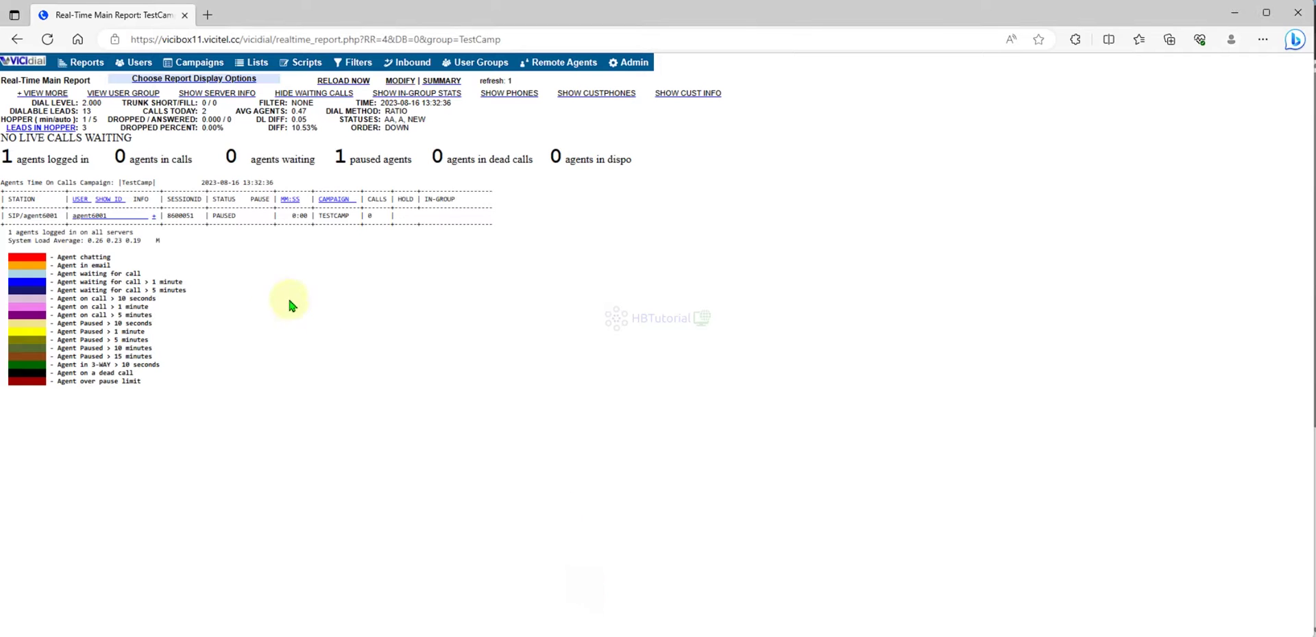
pyautogui.tripleClick(243, 211)
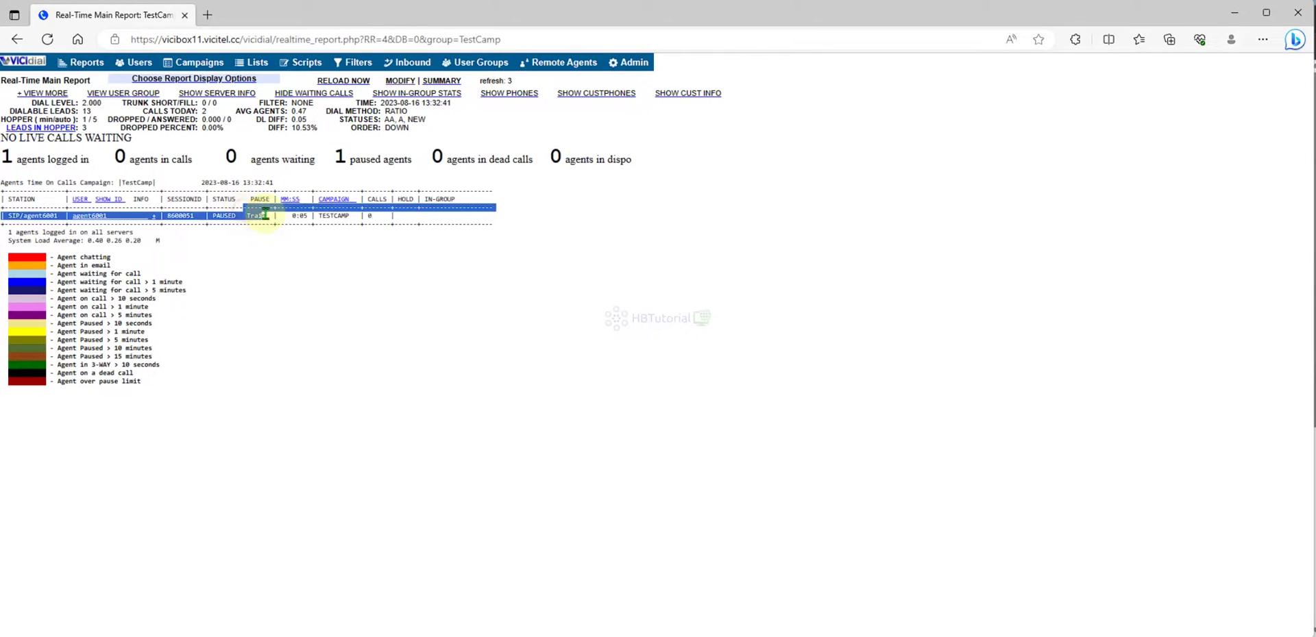
pyautogui.click(324, 376)
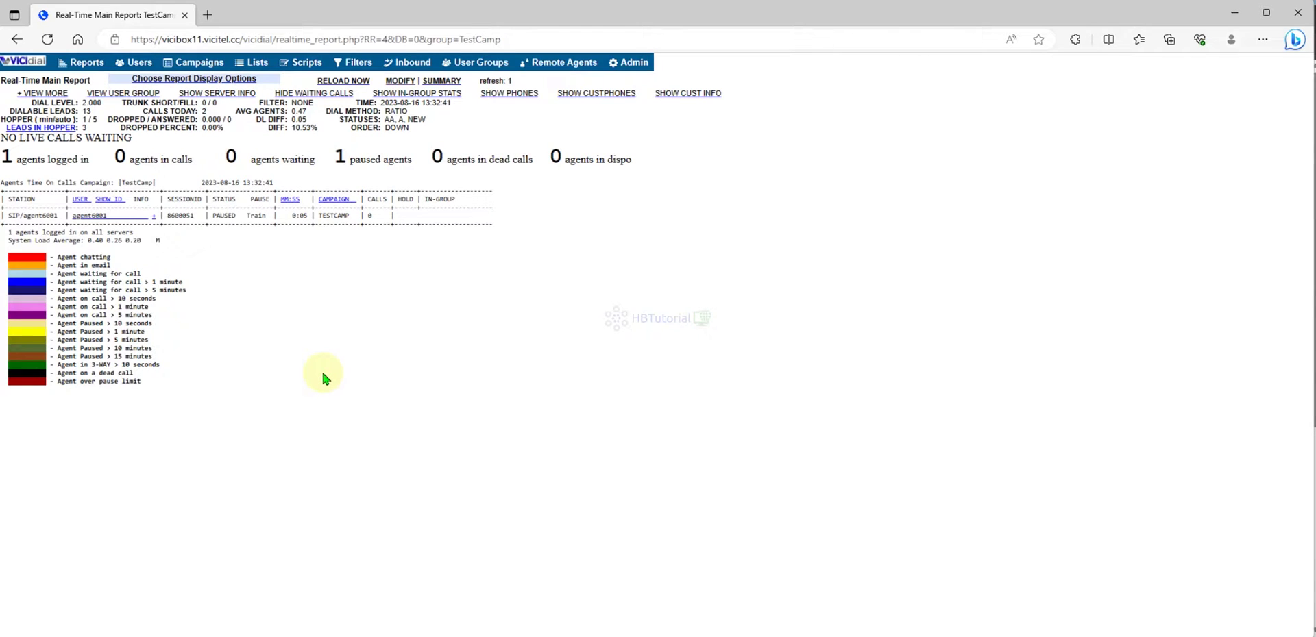